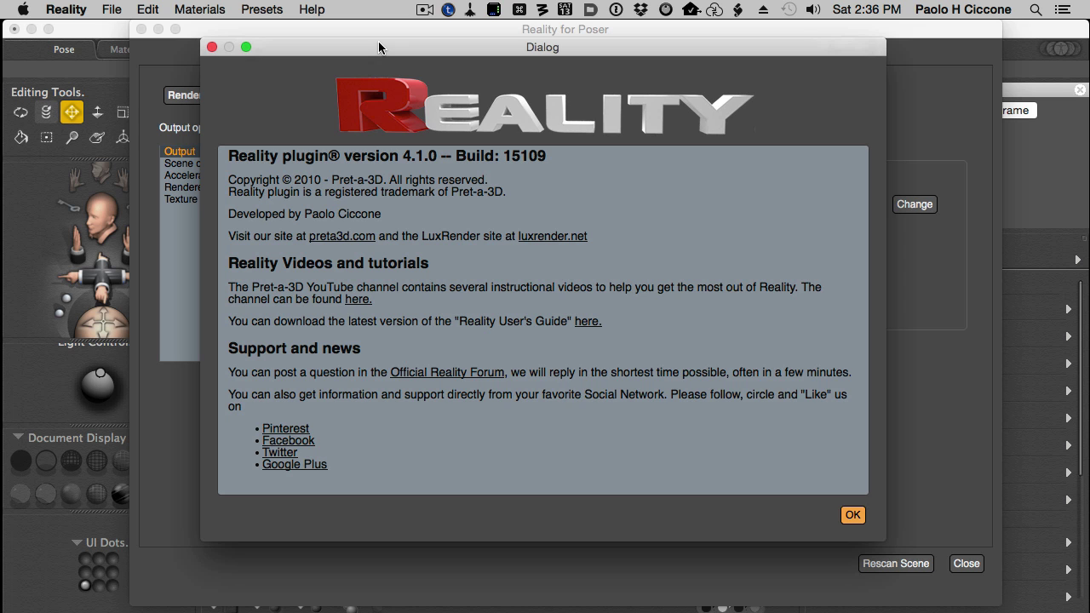
Close the Reality version information and bring up the Pose room in Poser Pro
drag(441, 46, 414, 43)
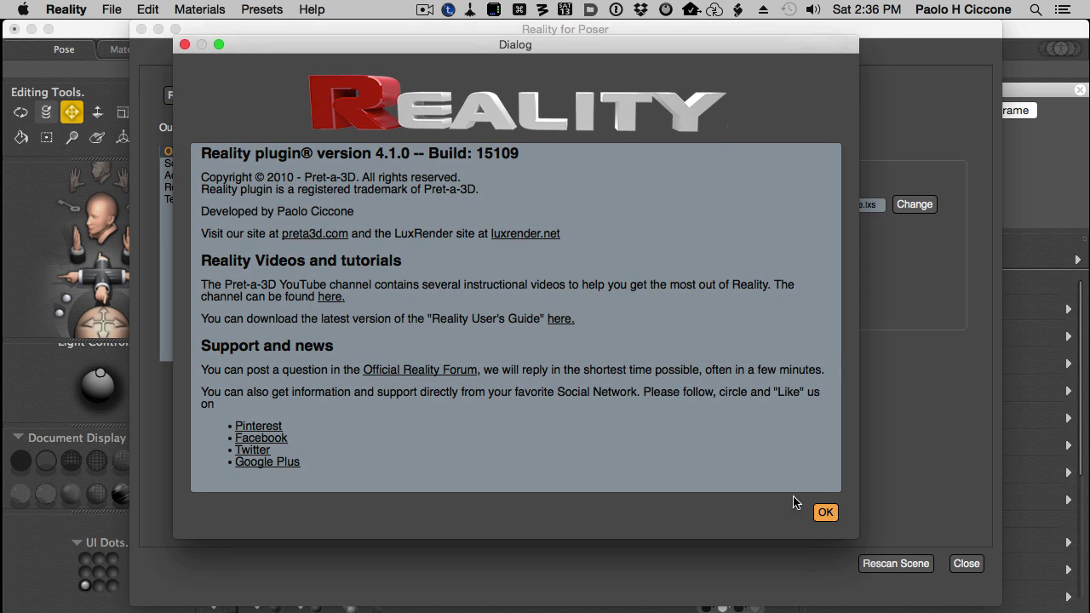
click(826, 512)
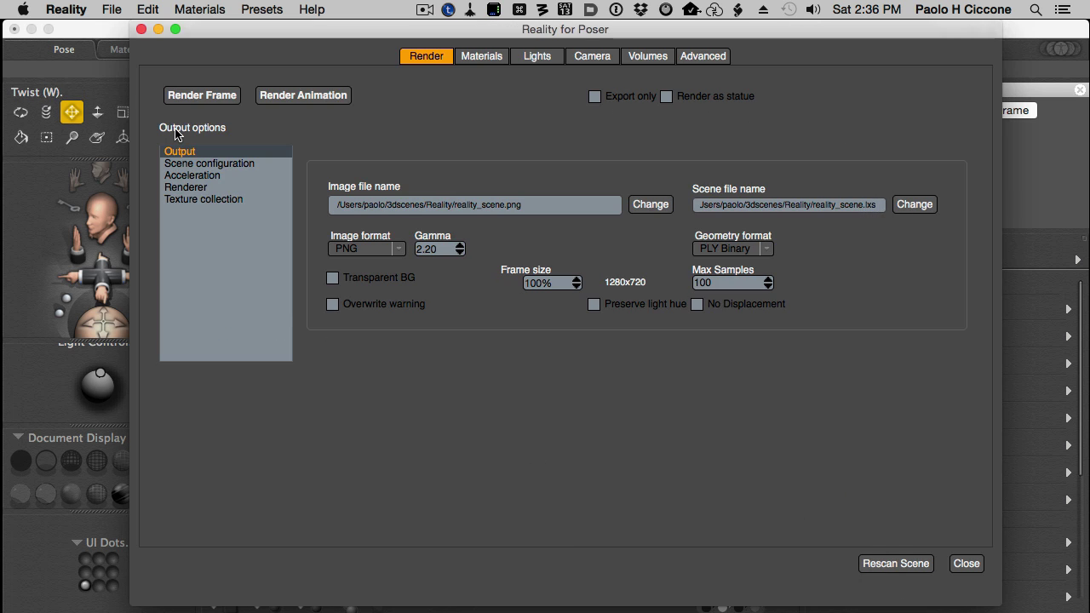
click(116, 43)
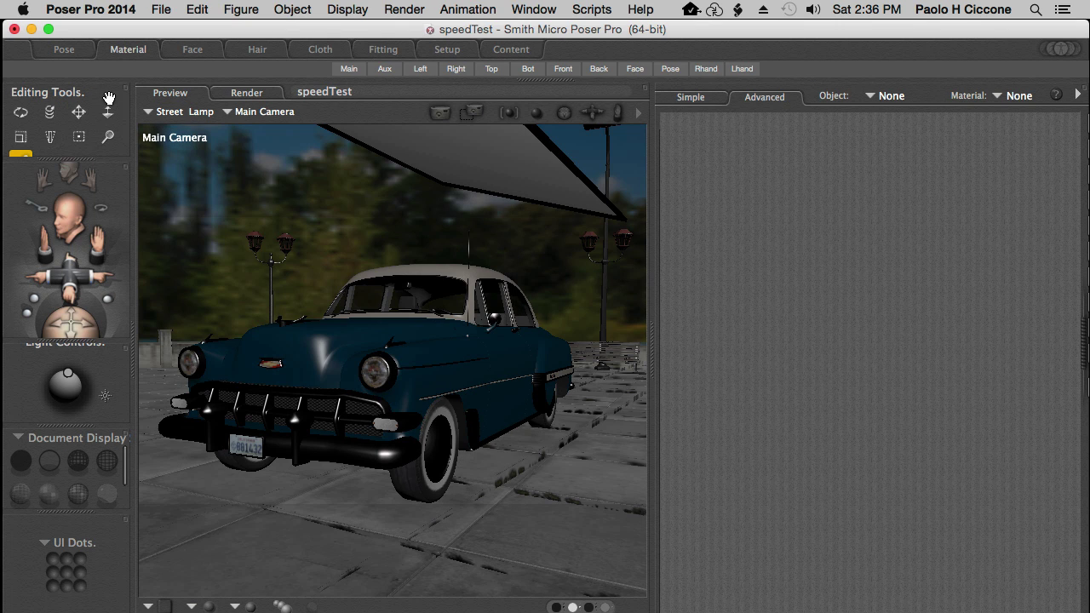
click(64, 49)
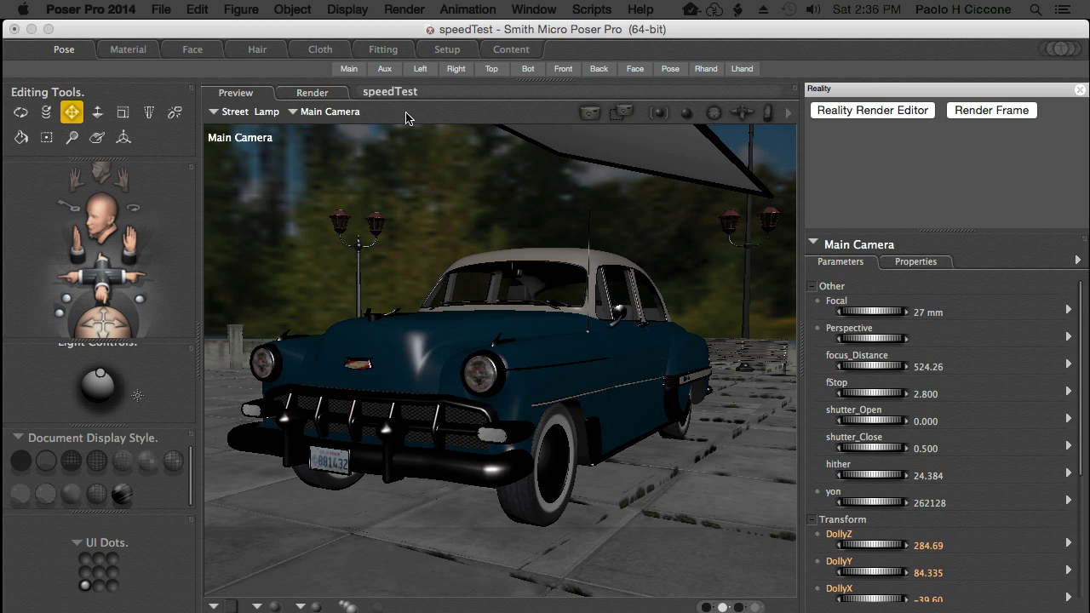
Look over the whole speedTest scene through the Aux Camera and return to the Main Camera
click(369, 69)
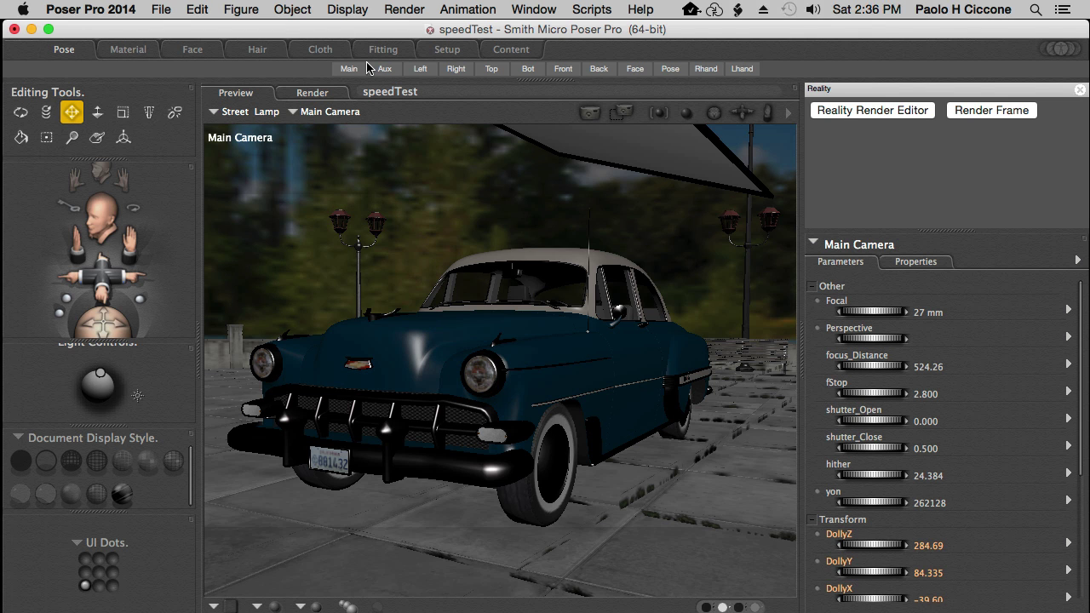
click(388, 72)
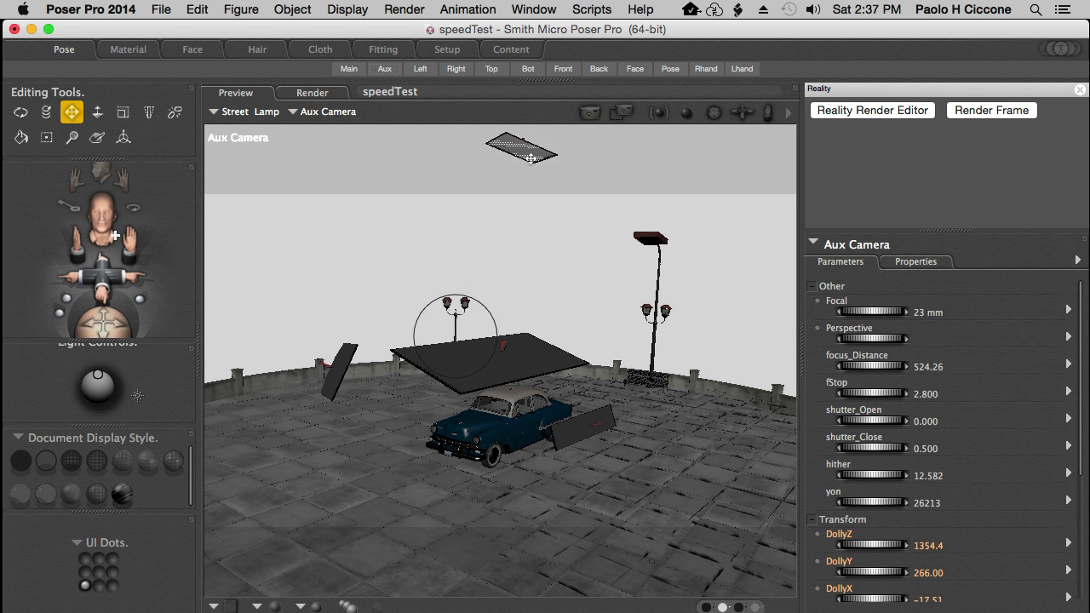
click(348, 68)
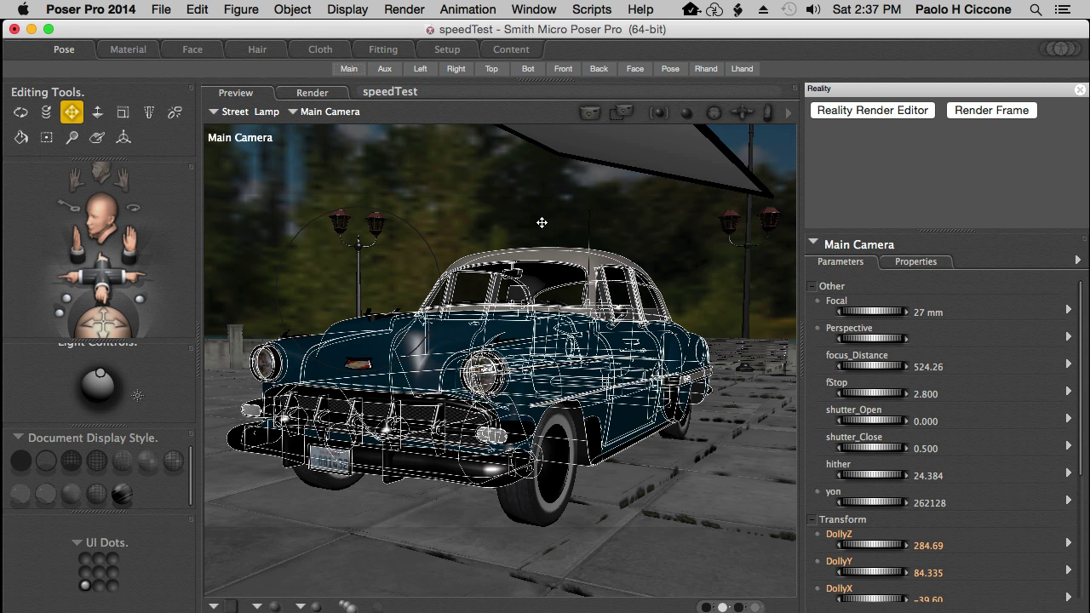
Open the Reality Render Editor and review the scene's light list and the Max Samples output setting
click(836, 113)
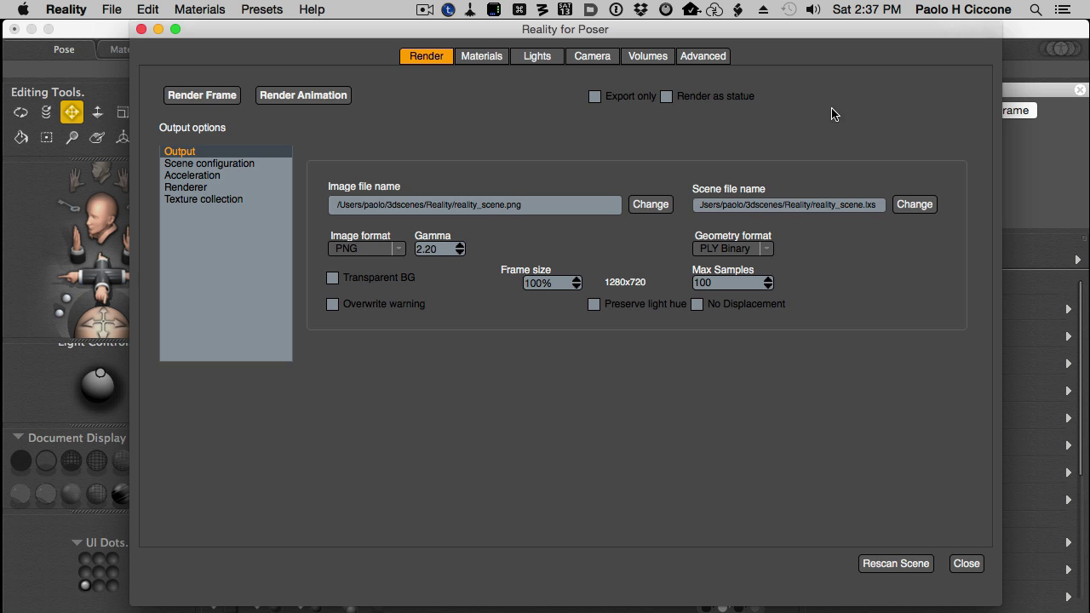
click(523, 57)
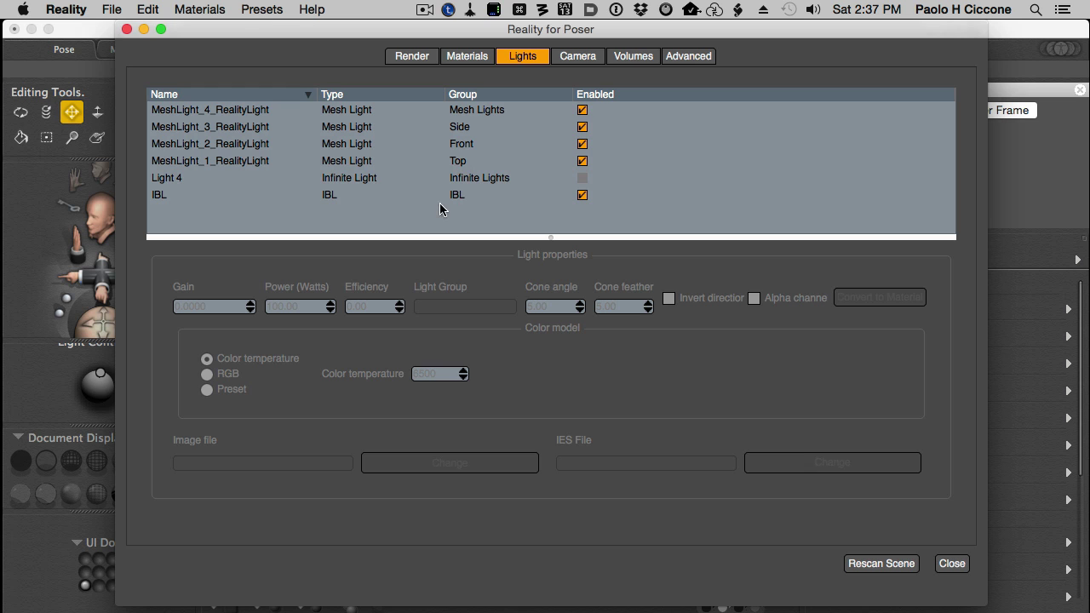
click(419, 56)
drag(463, 29, 445, 29)
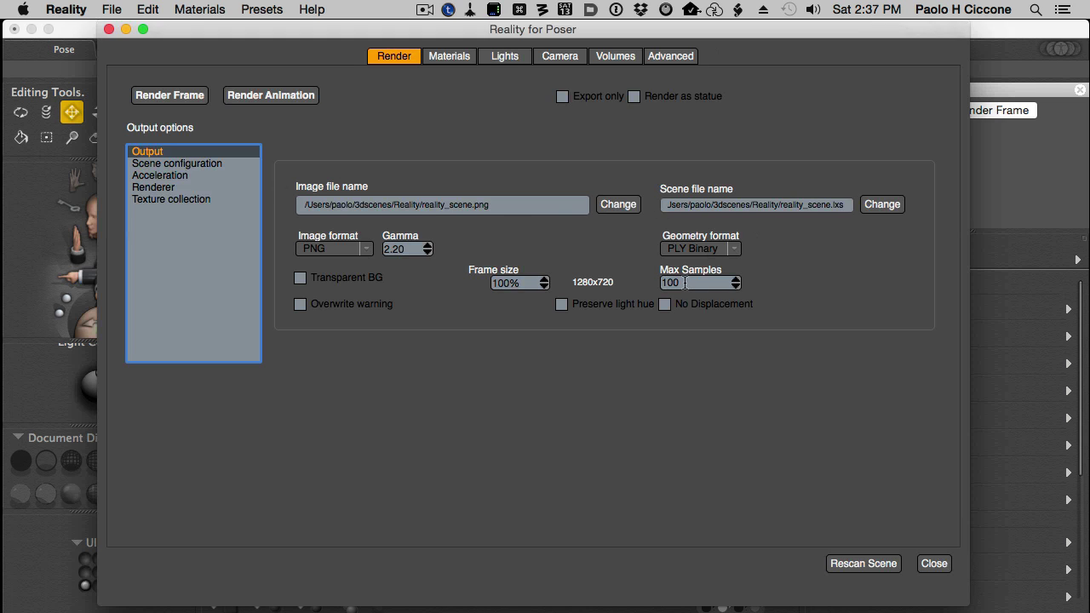
click(685, 283)
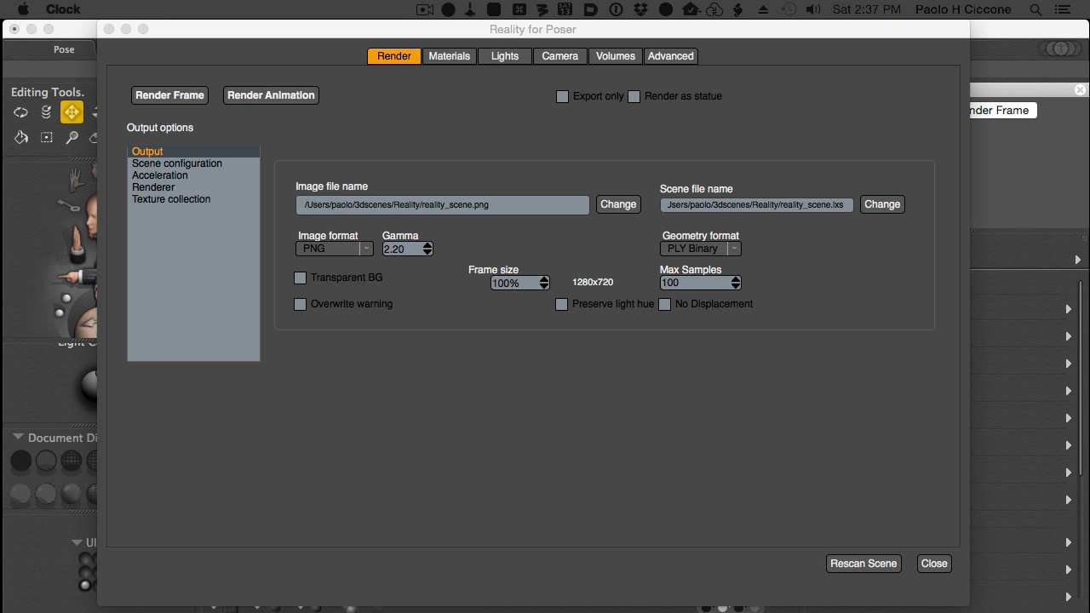
Place the floating desktop clock over a corner of the Reality window and return focus to the render editor
drag(117, 515, 75, 59)
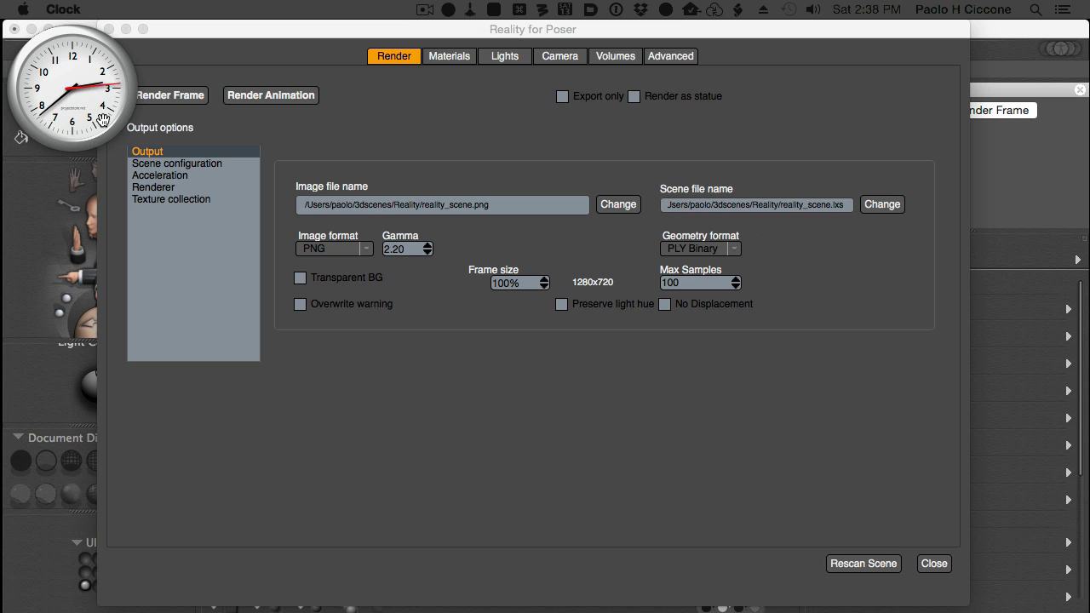
click(712, 32)
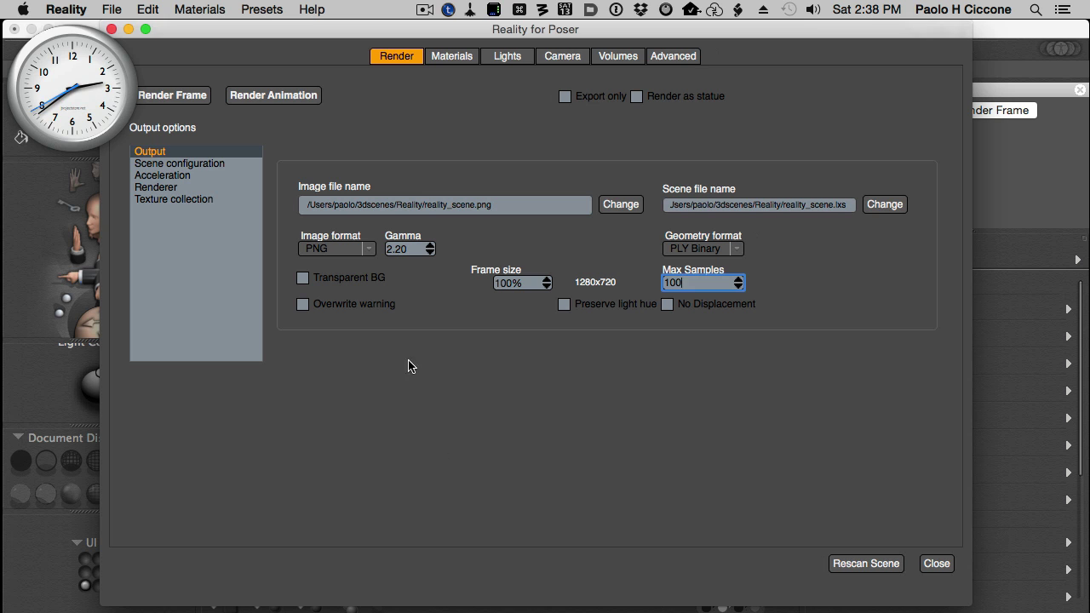
Set the acceleration mode to CPU-No acceleration and enable Export only
click(192, 173)
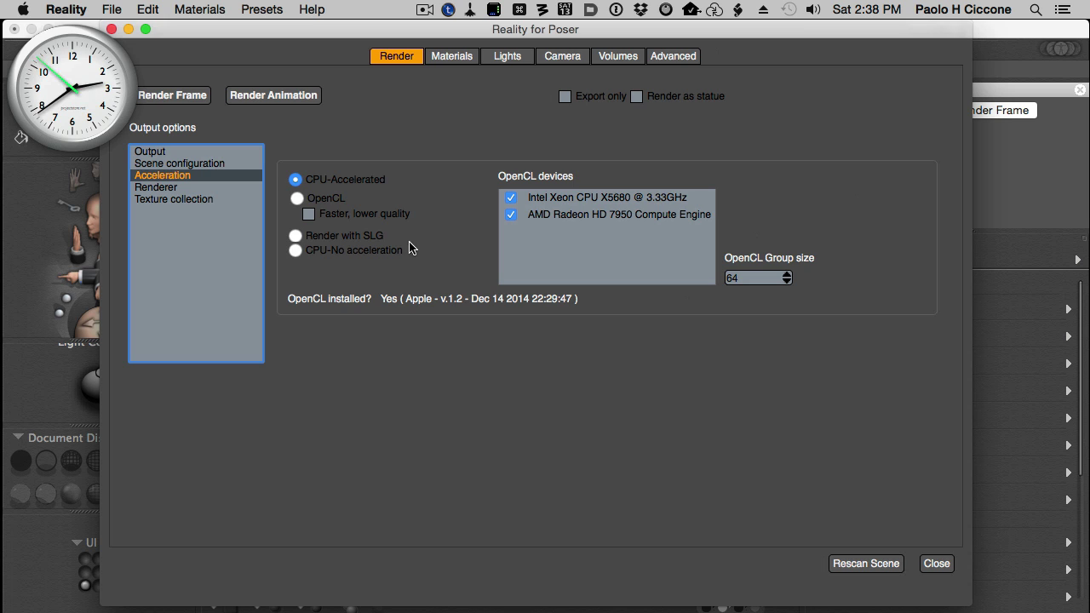
click(295, 250)
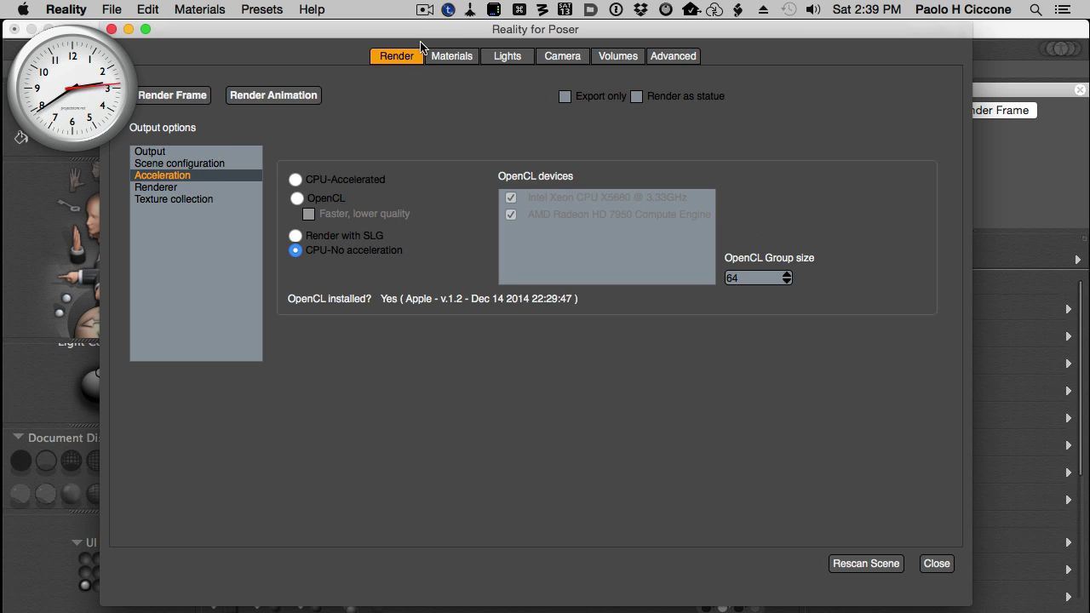
click(566, 97)
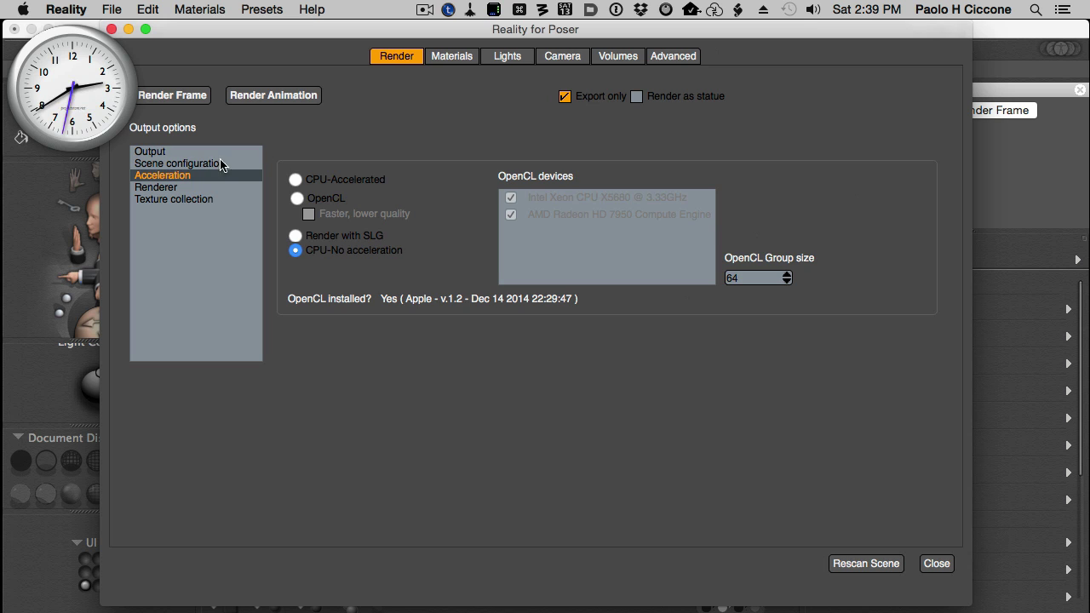
Check the output's Max Samples and scene file name, and export the frame to reality_scene.lxs
click(195, 152)
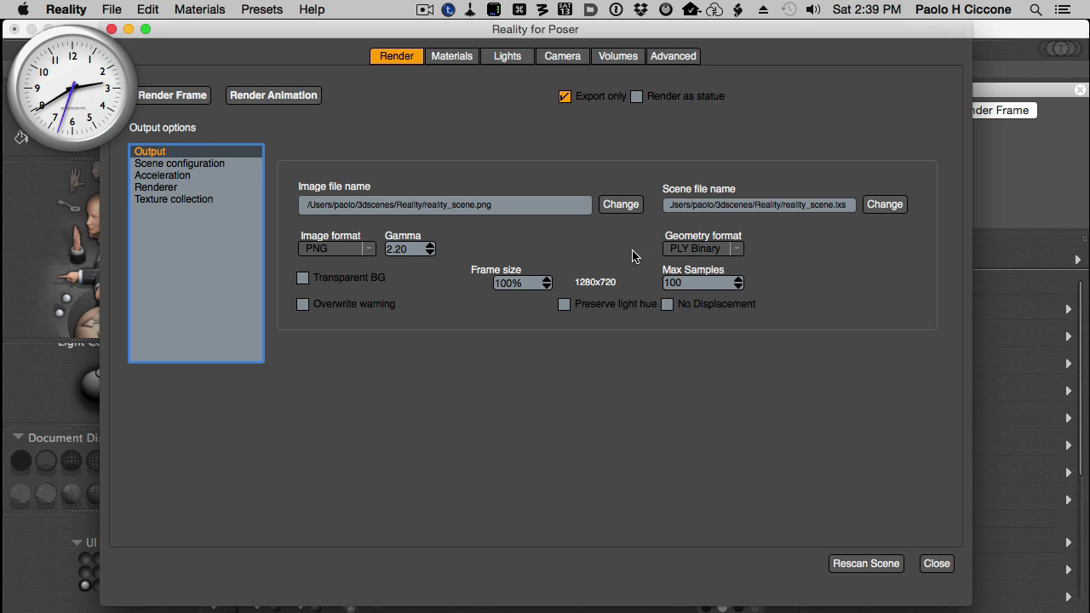
click(703, 285)
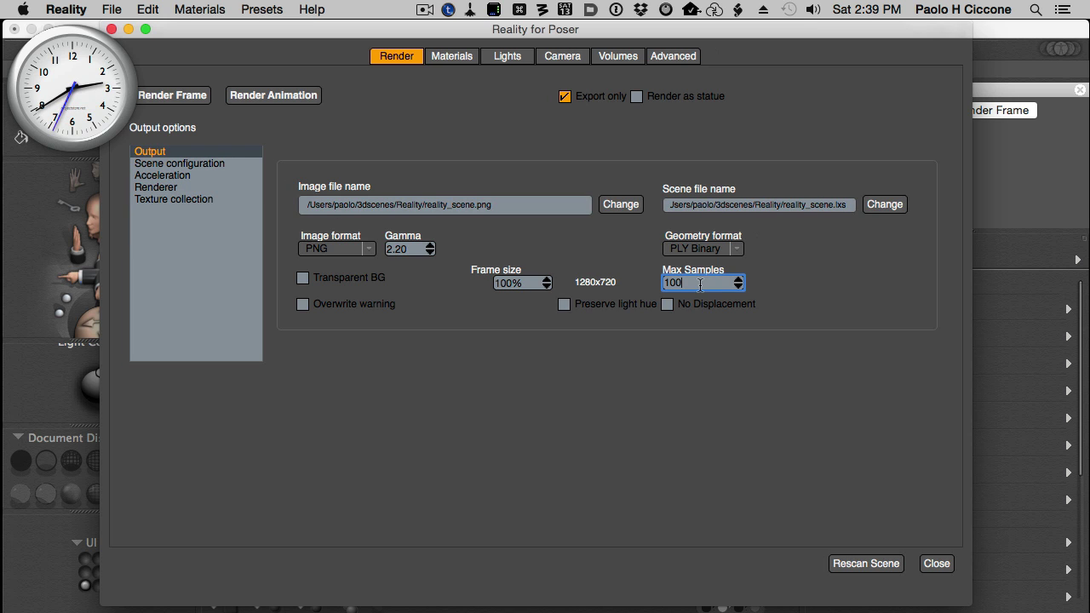
click(686, 206)
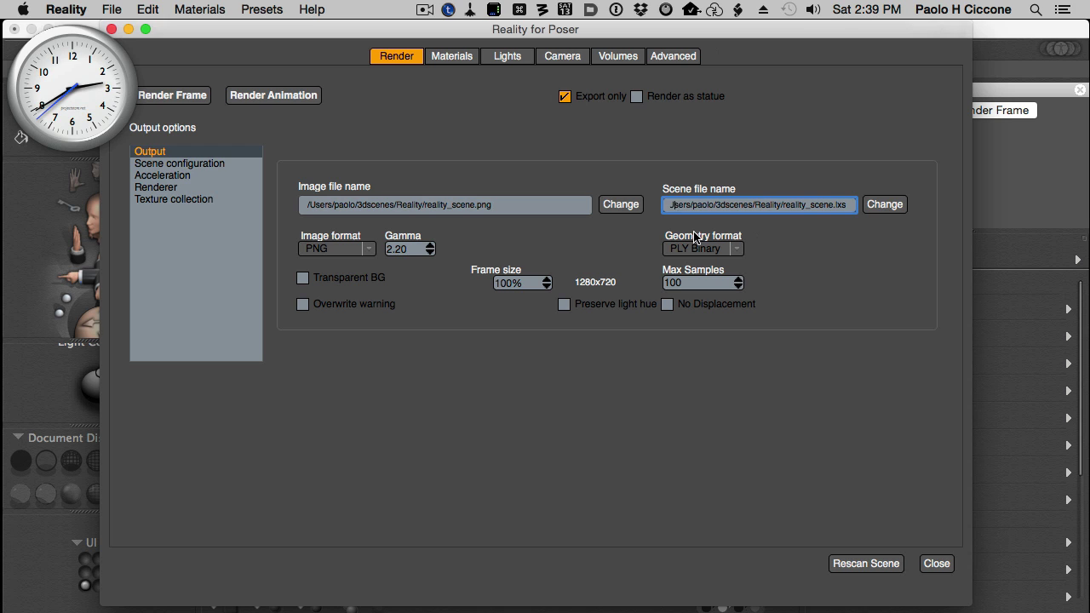
key(Left)
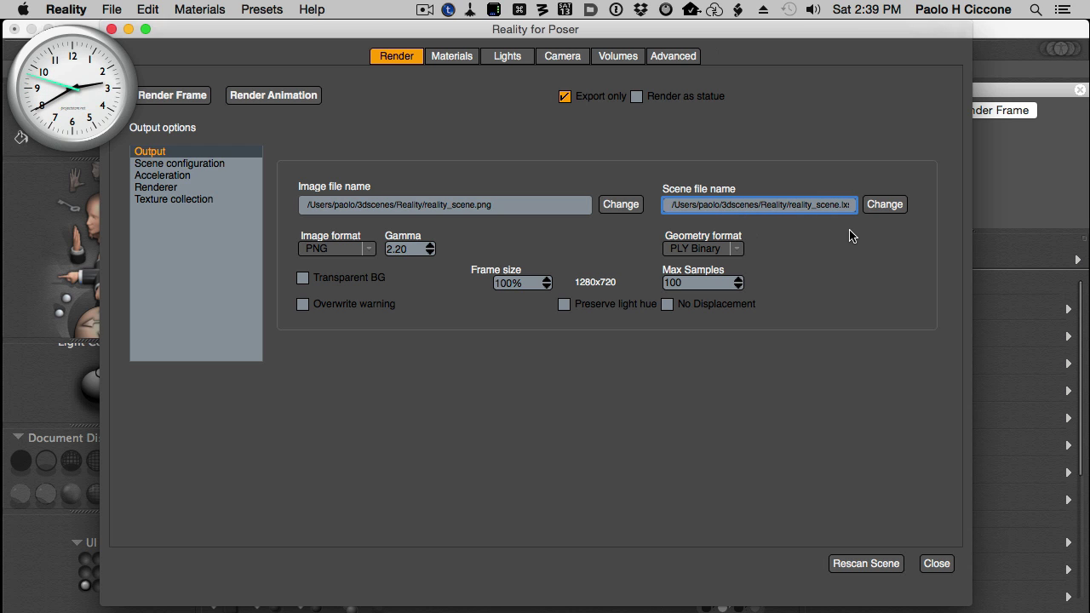
key(End)
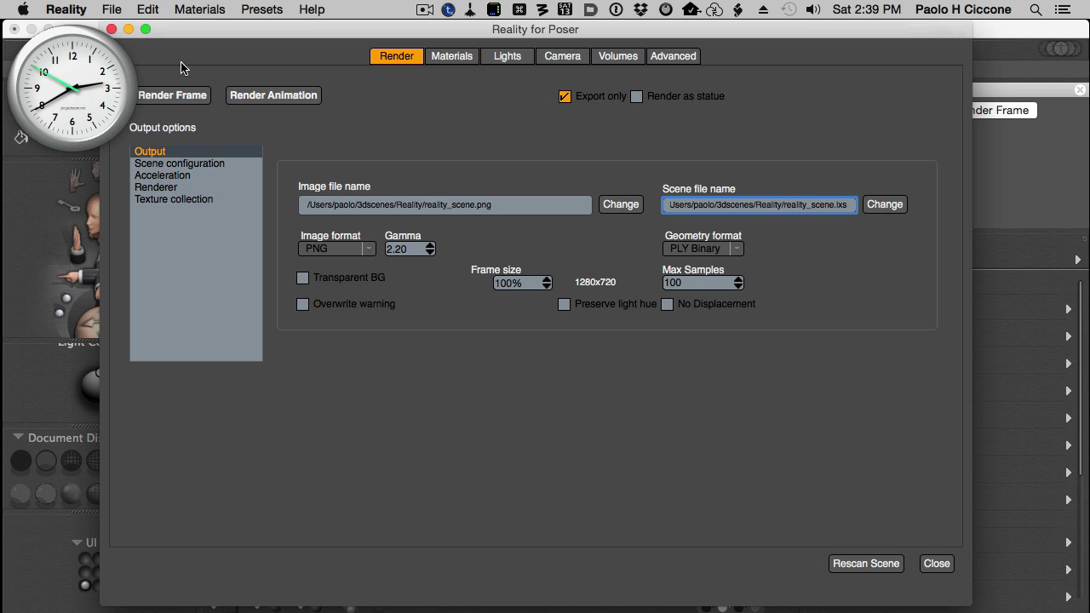
click(174, 96)
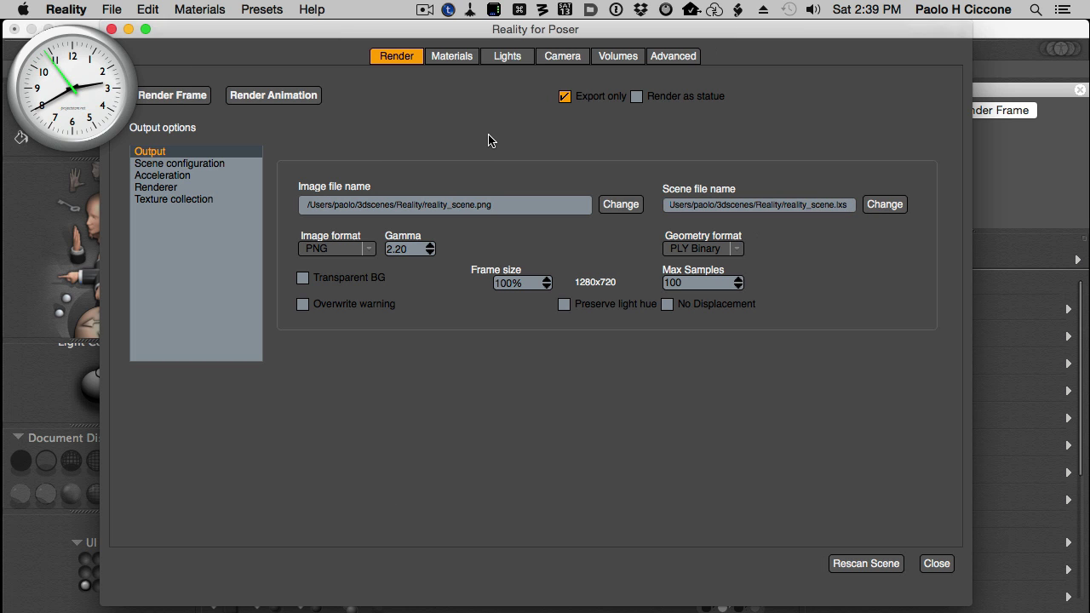
Launch the LuxRender copy installed at /Applications/LuxRender/LuxRender.app
key(alt+space)
text(lu)
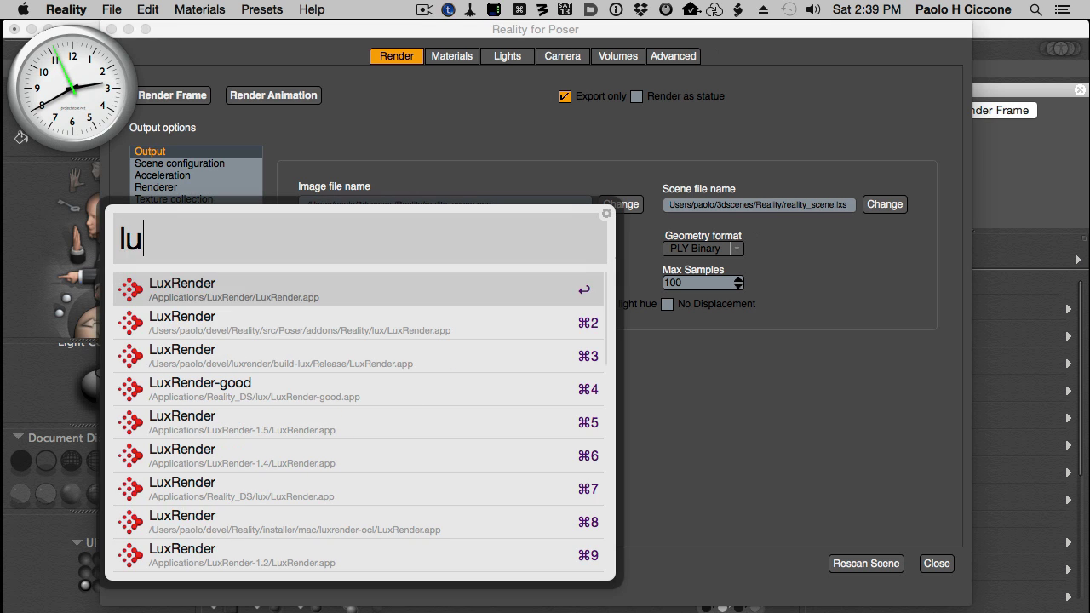
key(Return)
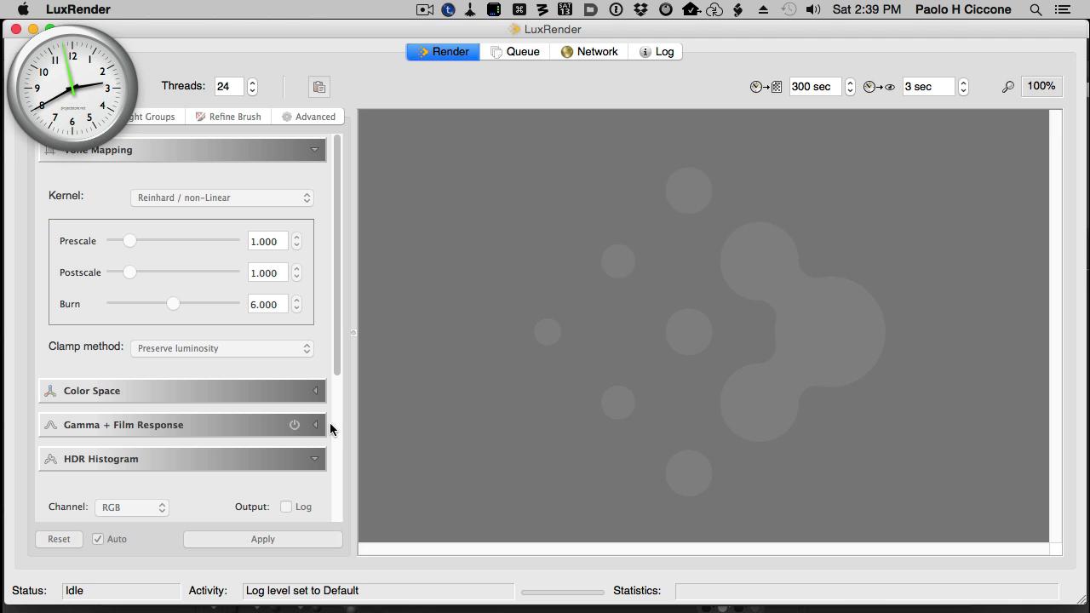
Check LuxRender's version information and dismiss it
click(100, 8)
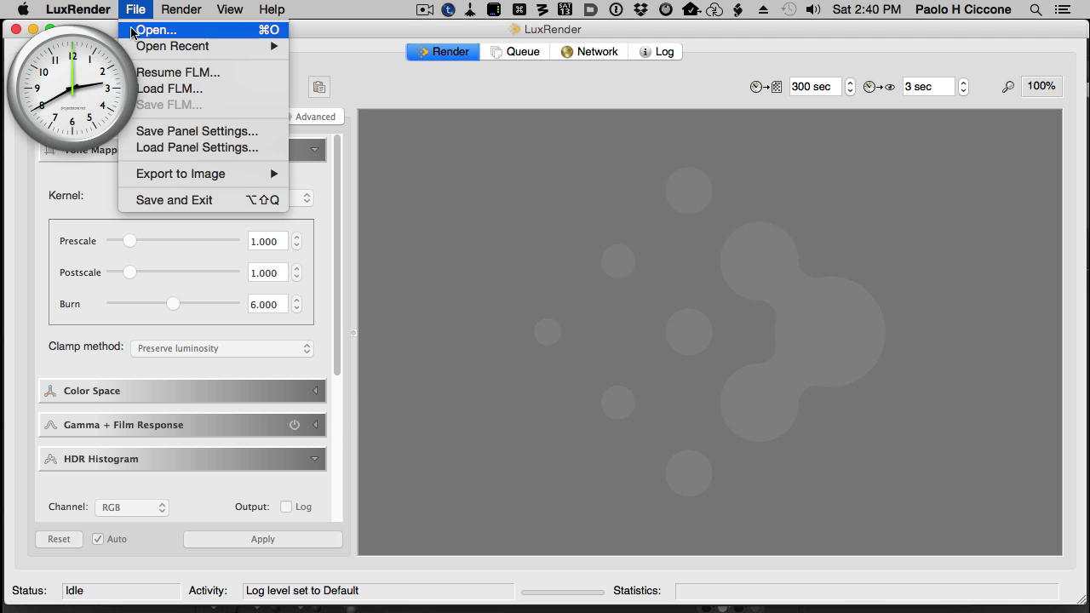
click(119, 29)
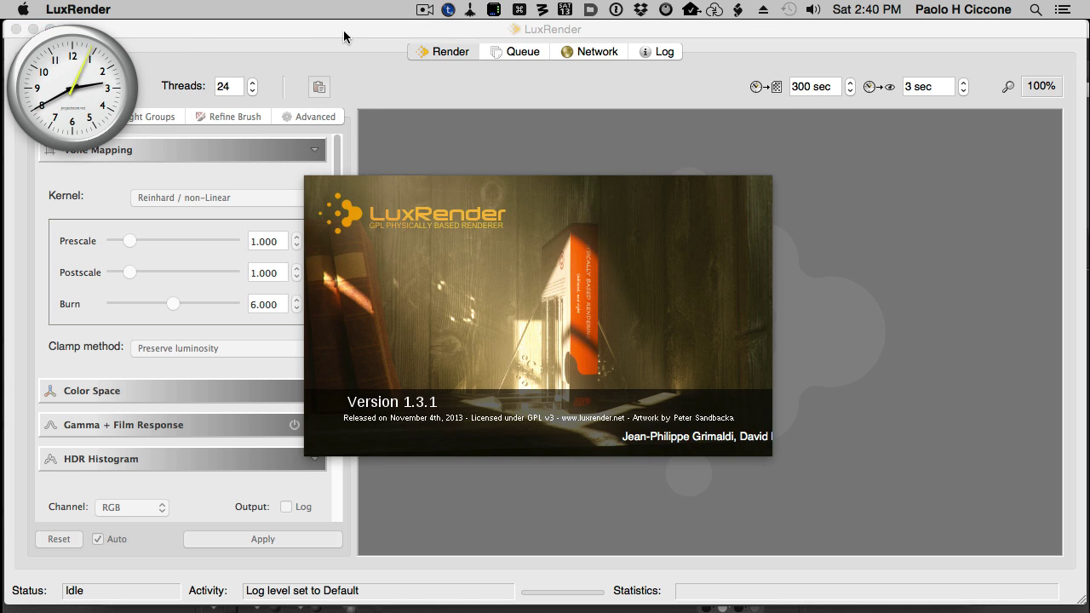
click(458, 220)
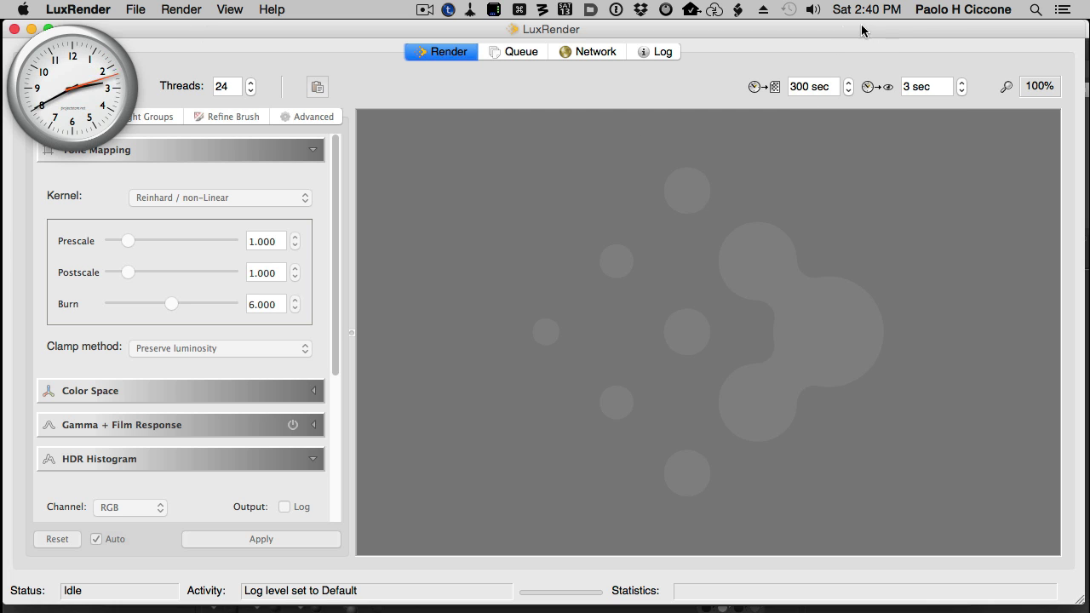
Open reality_scene.lxs from the 3dscenes/Reality folder in LuxRender to start its render
click(138, 9)
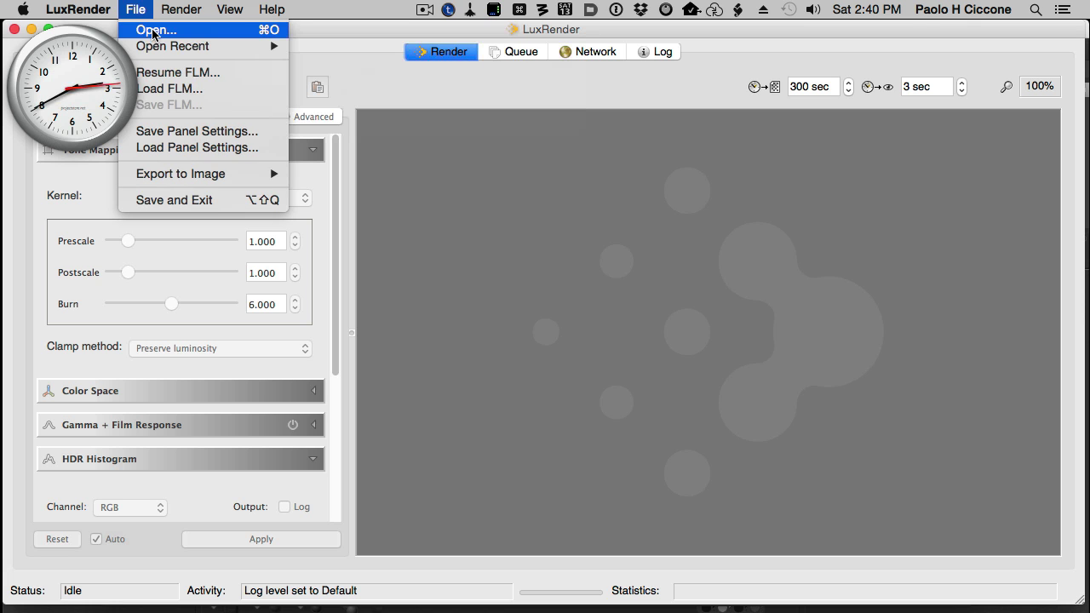
click(178, 28)
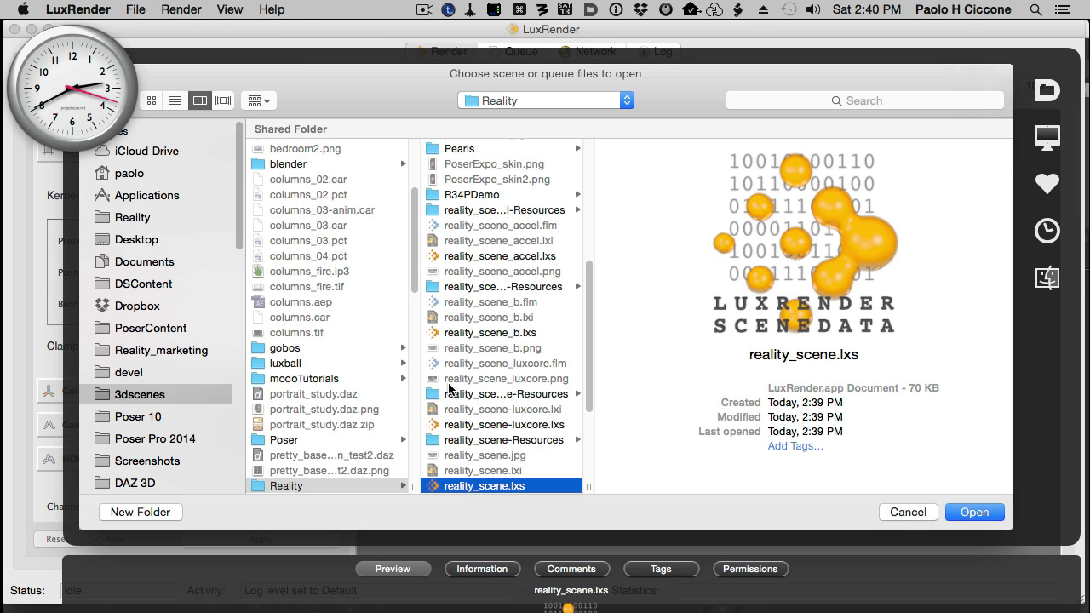
click(522, 102)
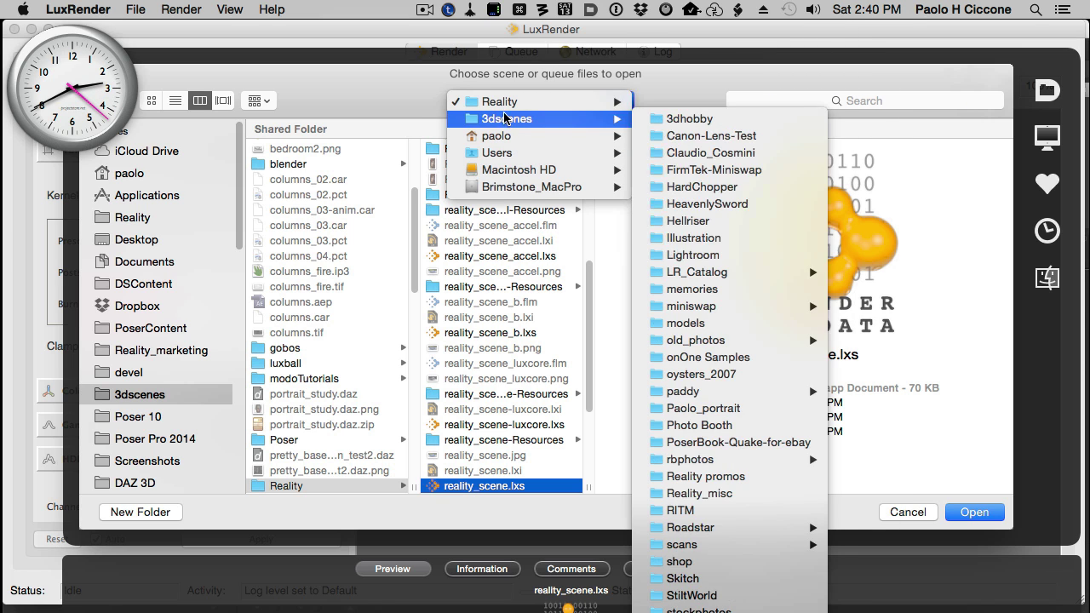
click(487, 101)
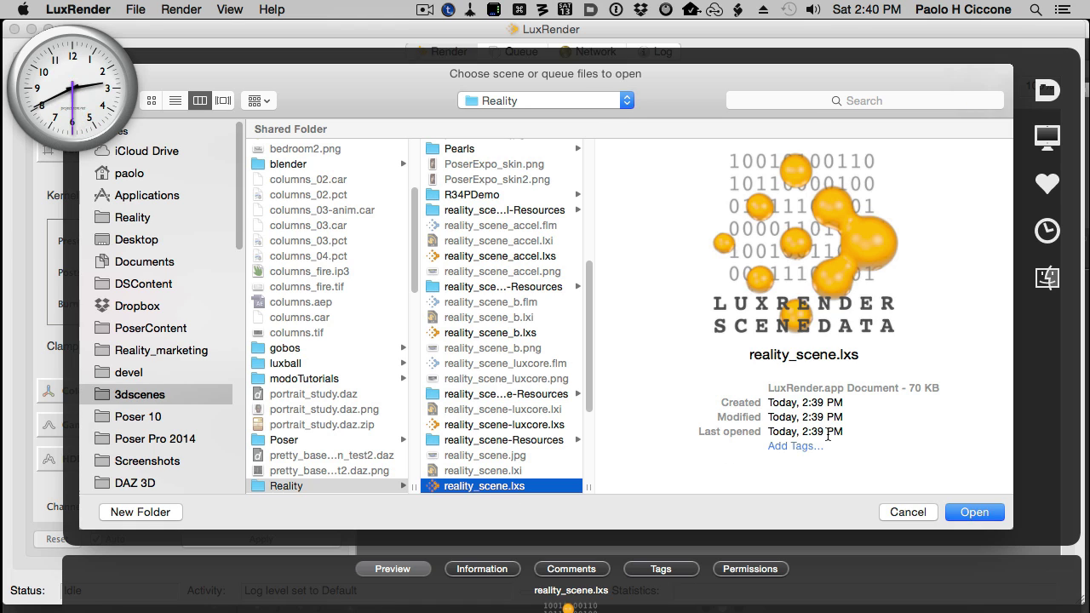
click(974, 513)
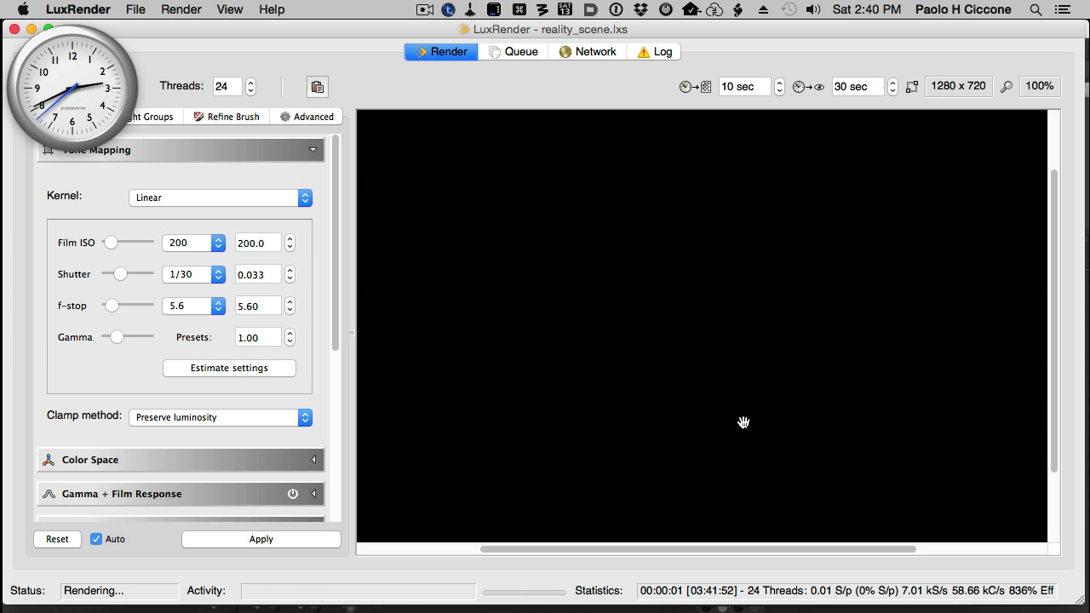
Set the running render's image write interval to 600 seconds, leaving the display interval as it is
middle_click(706, 319)
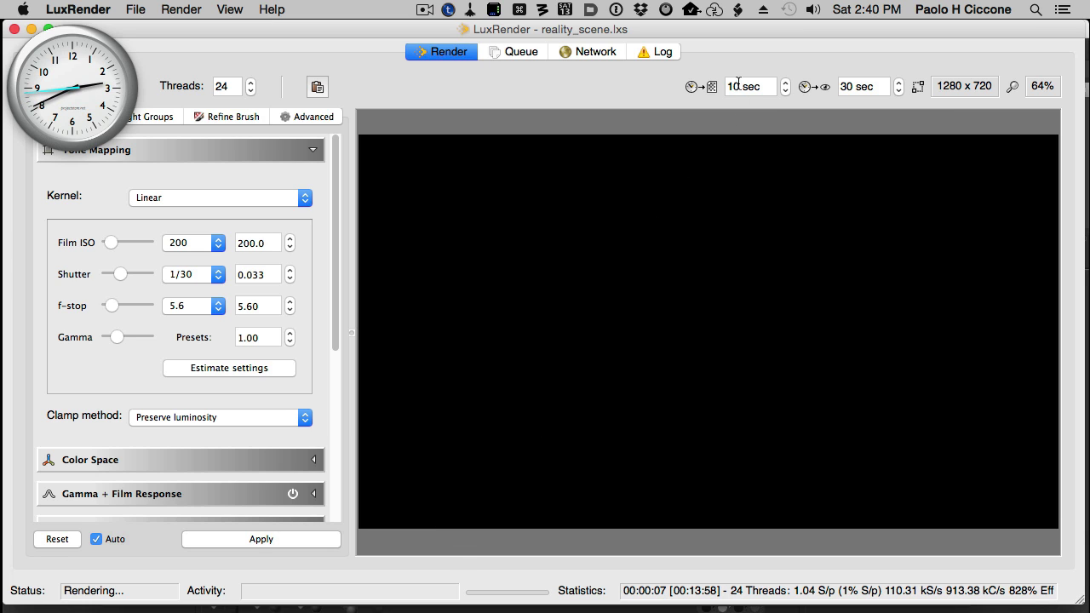
click(738, 86)
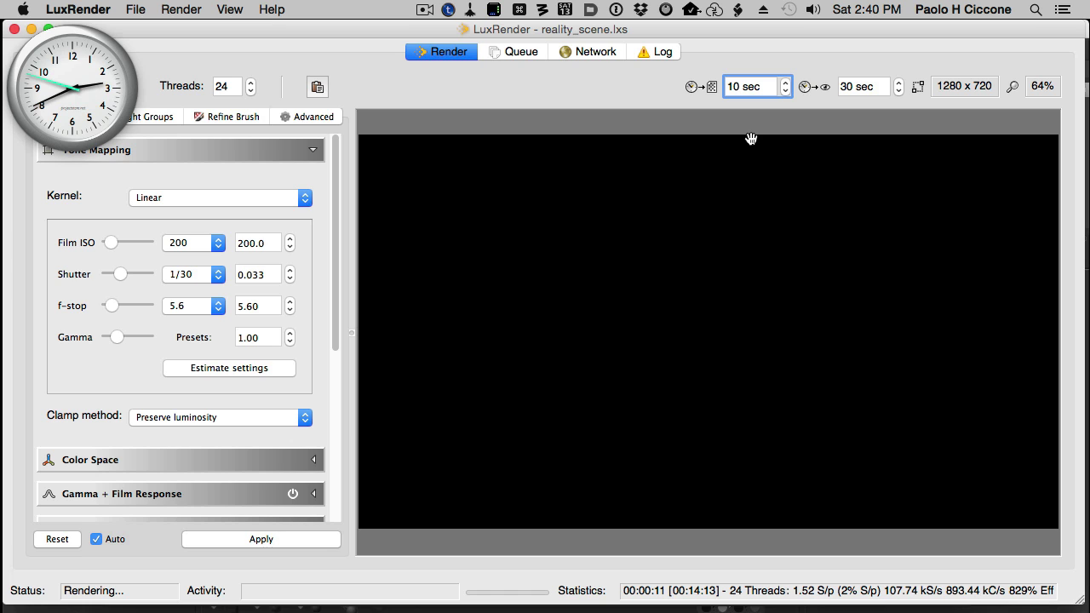
key(BackSpace)
key(BackSpace)
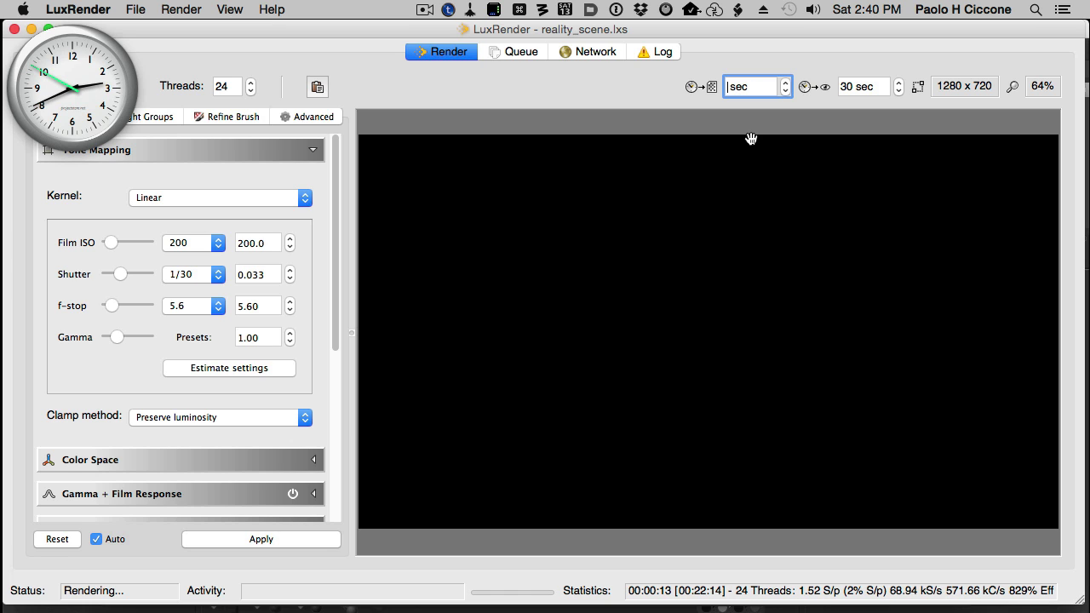
text(600)
key(Tab)
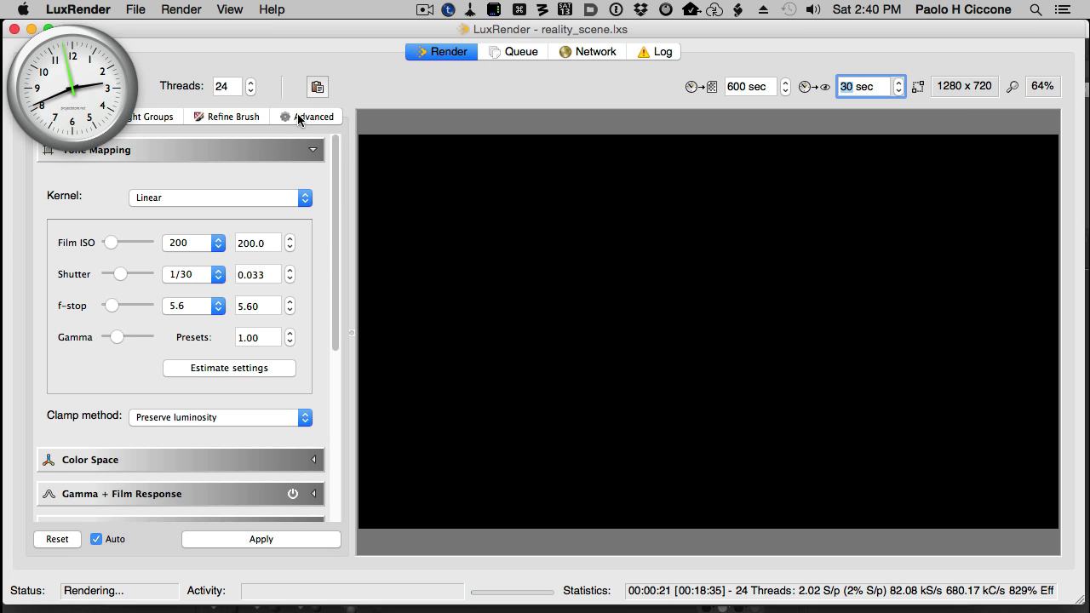
Refresh the rendered image, then set the tone mapping's Film ISO to 125 and apply it
click(313, 542)
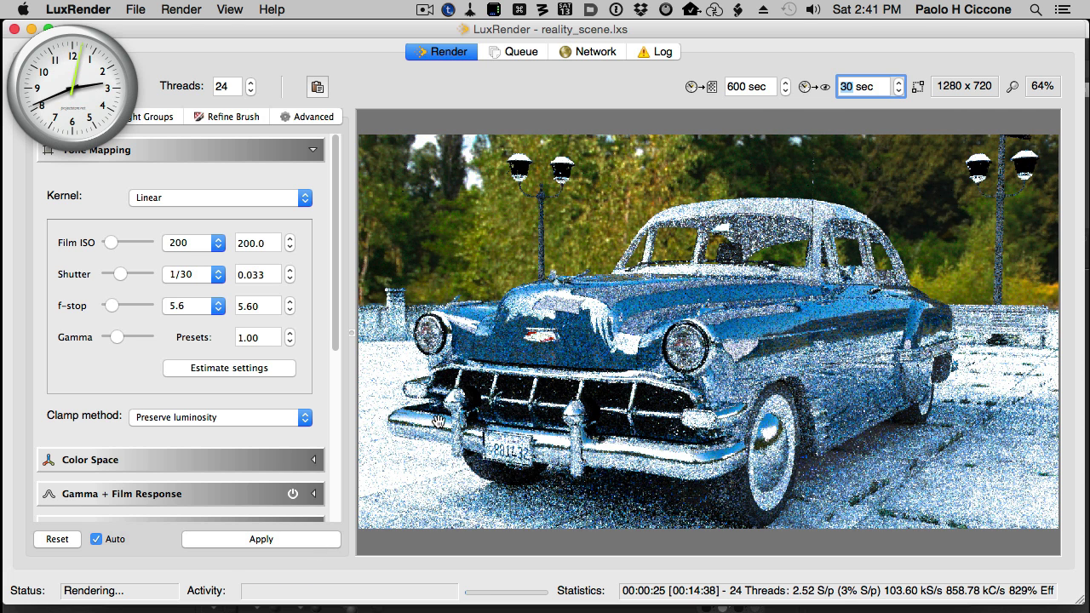
click(204, 244)
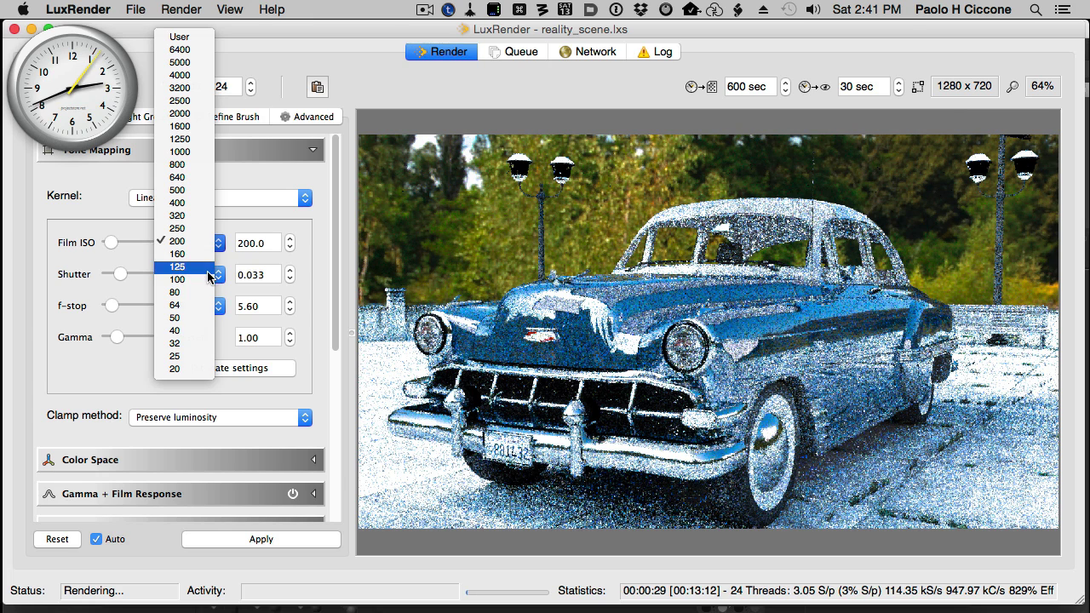
click(186, 268)
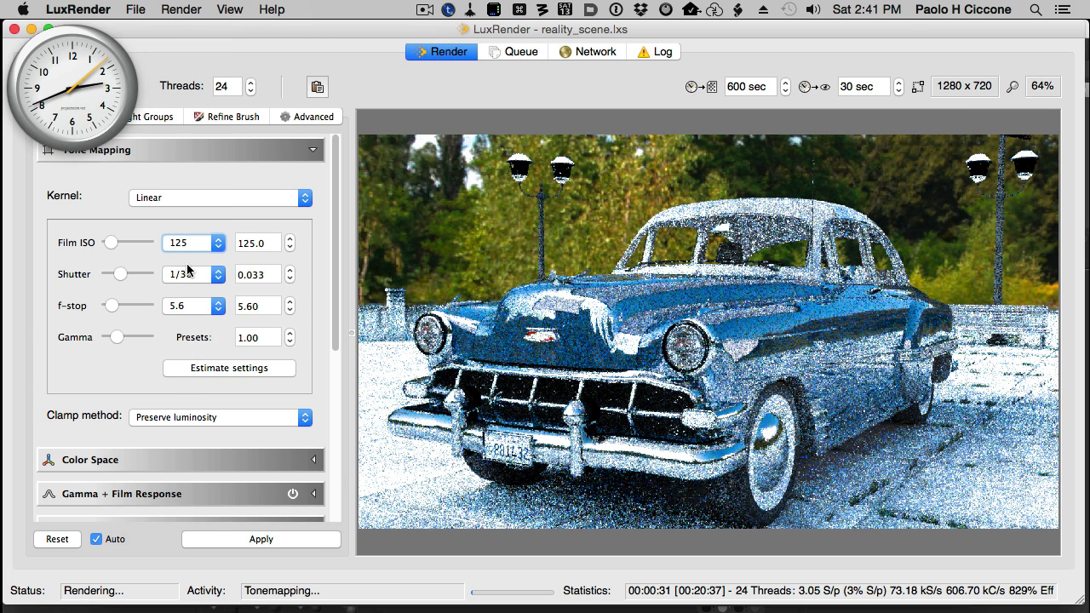
click(315, 543)
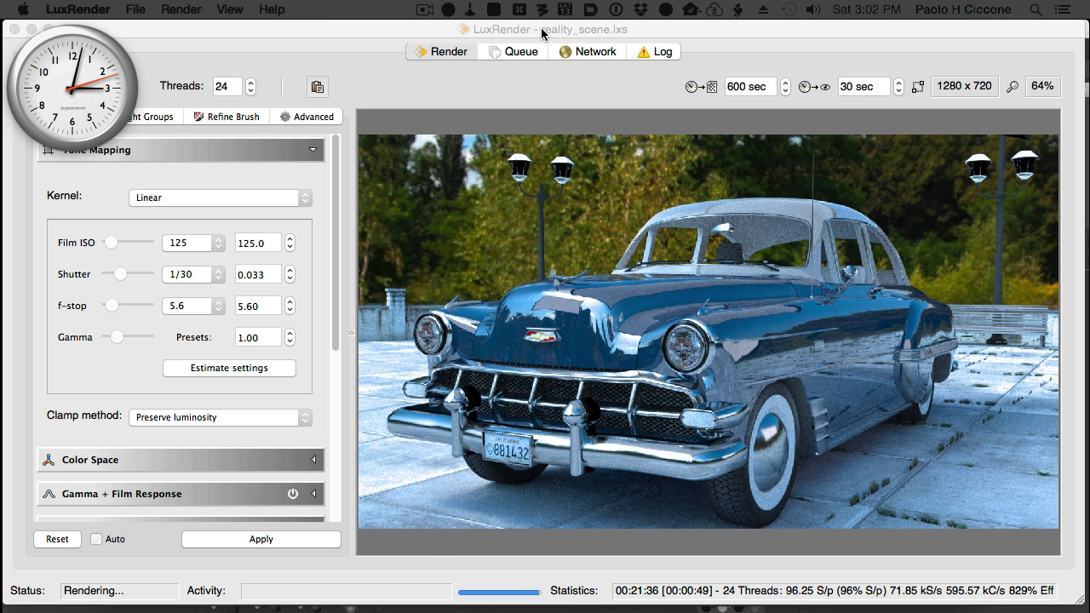
Save the finished unaccelerated render, exit LuxRender and switch back to Reality
click(792, 34)
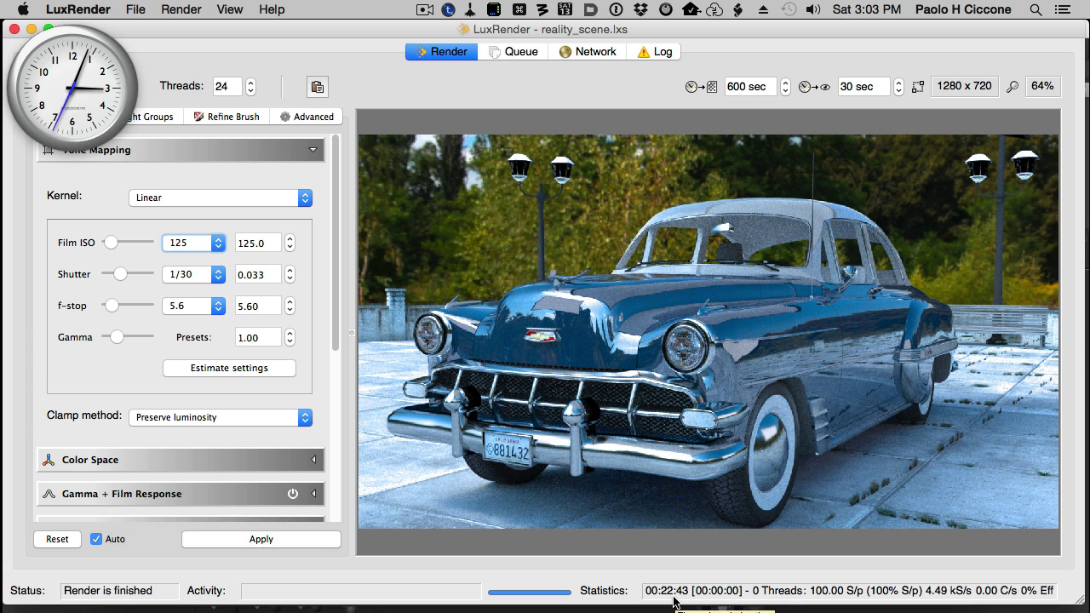
click(137, 10)
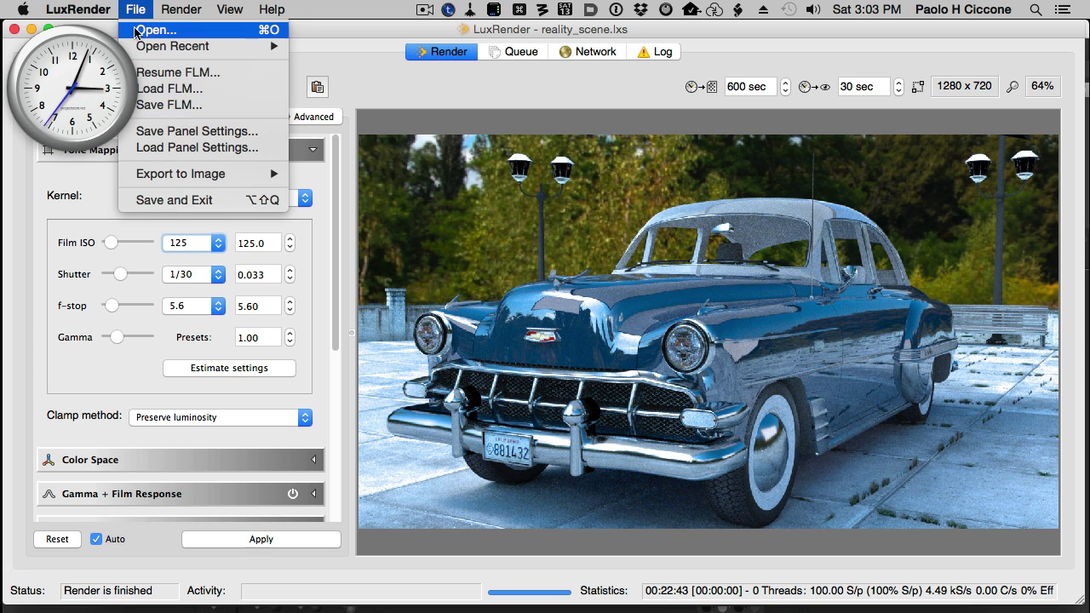
click(226, 205)
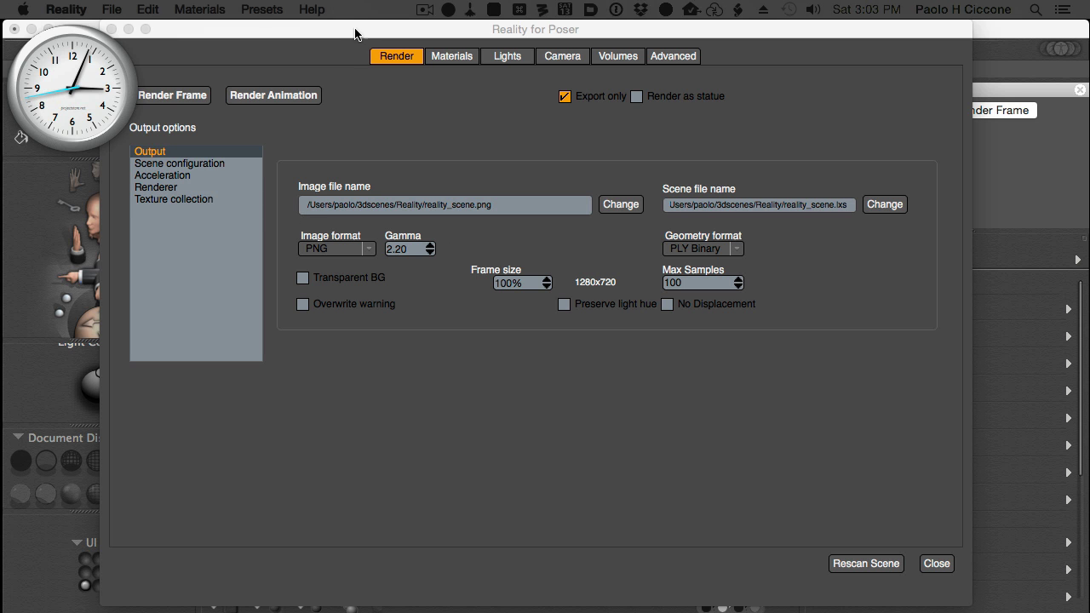
drag(356, 34, 359, 34)
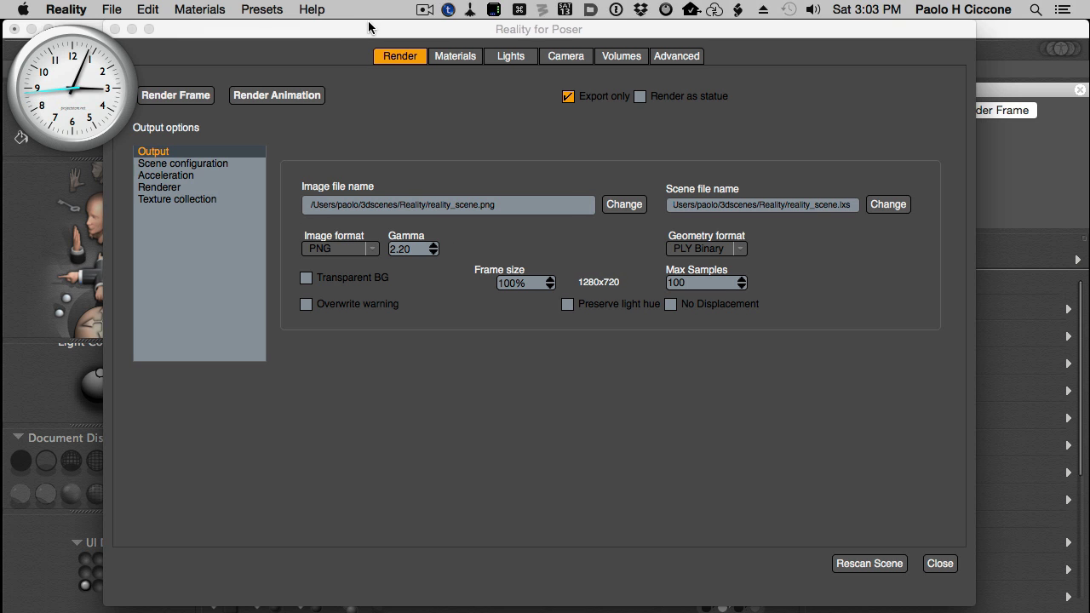
Rename the output image as reality_scene_a.png and the scene file as reality_scene_a.lxs
click(482, 206)
text(a)
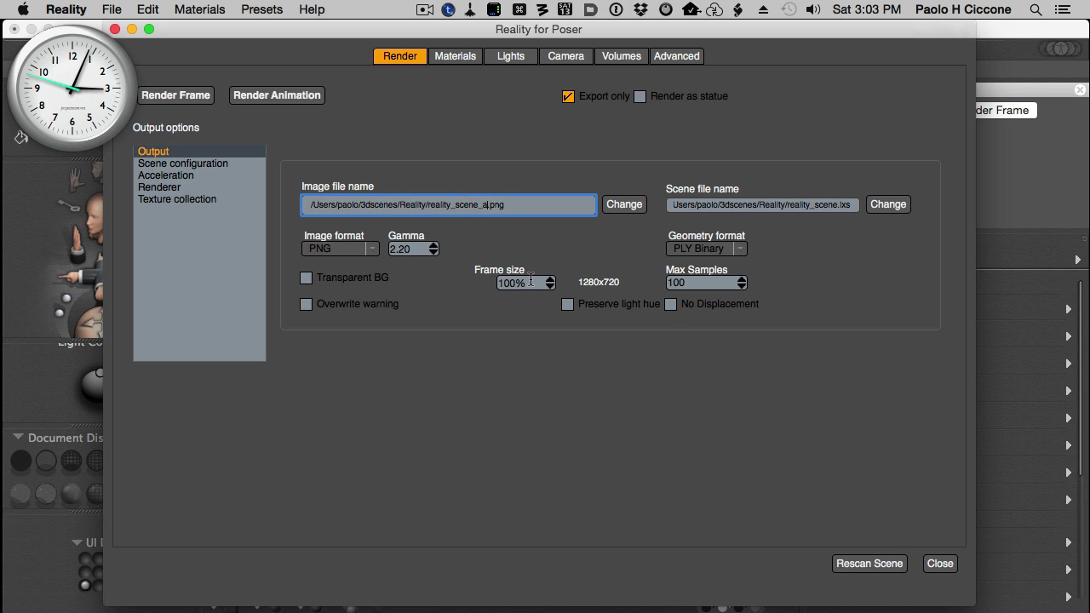
key(Tab)
key(Right)
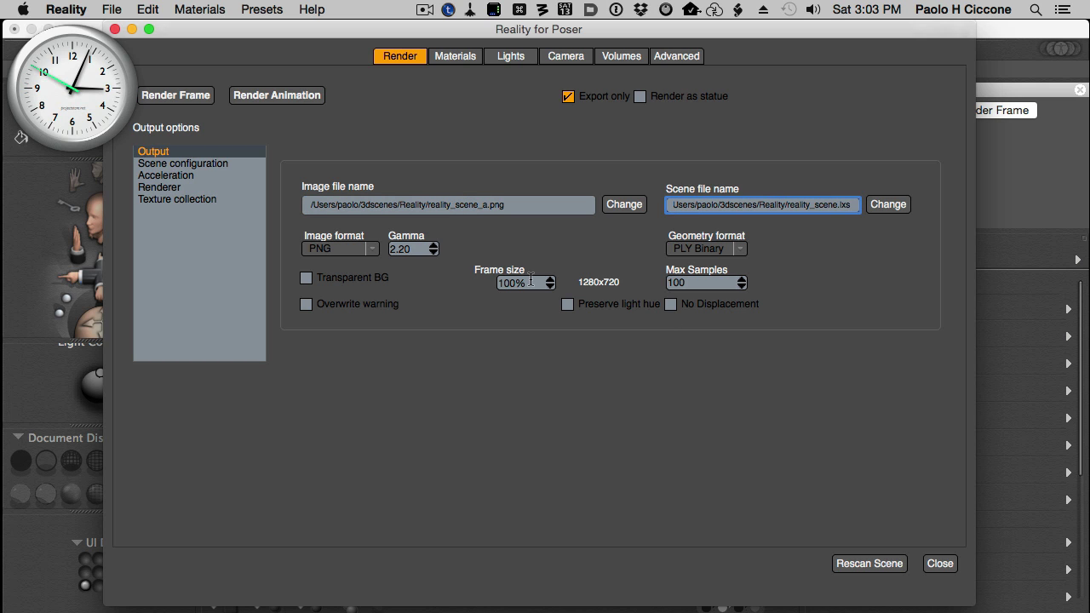
Change the output image file name to reality_scene_b.png
key(shift+Tab)
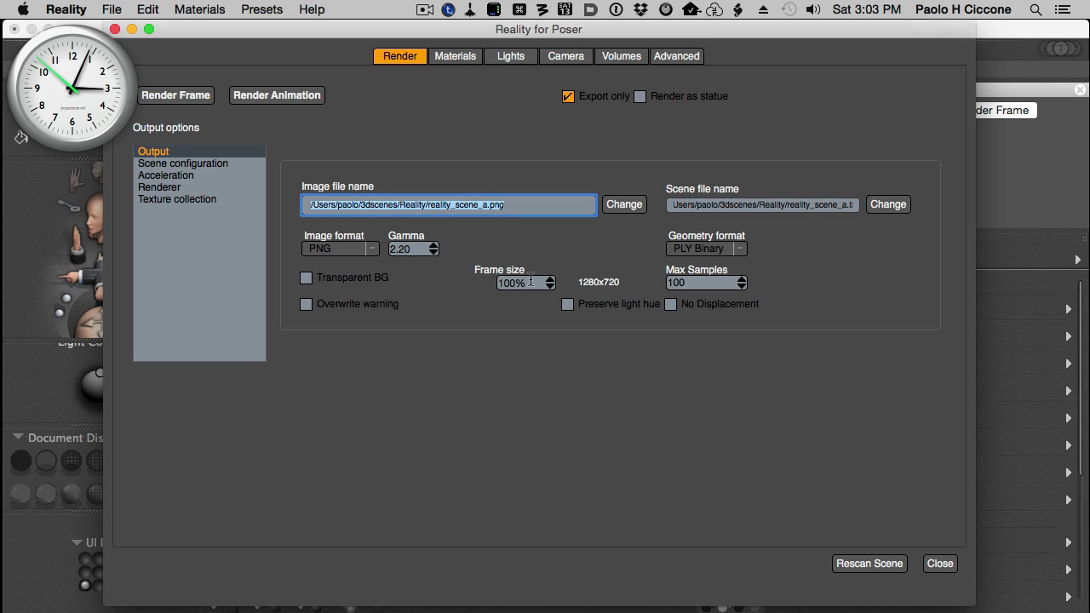
key(Right)
key(Left)
key(Left)
key(Left)
key(Left)
key(BackSpace)
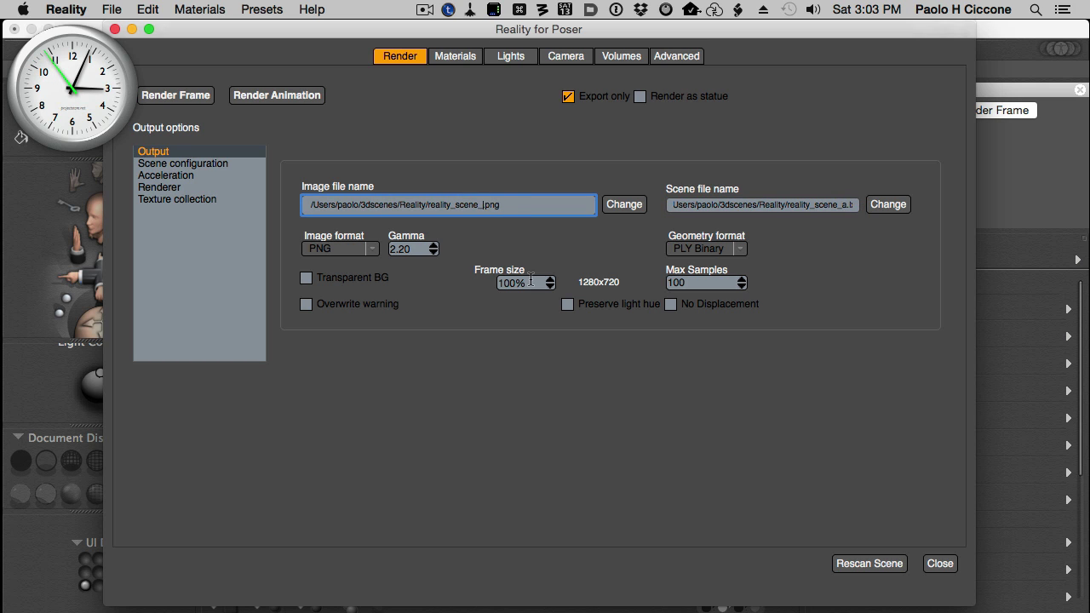
Change the scene file name to reality_scene_b.lxs
key(Tab)
key(Right)
key(Left)
key(Left)
key(Left)
key(Left)
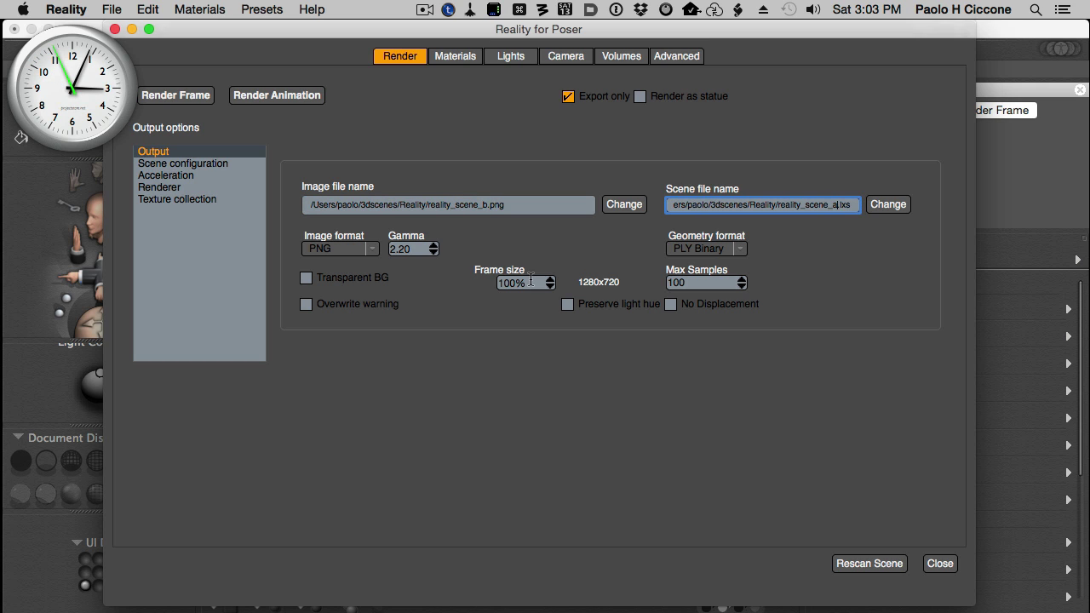
key(BackSpace)
text(b)
key(Tab)
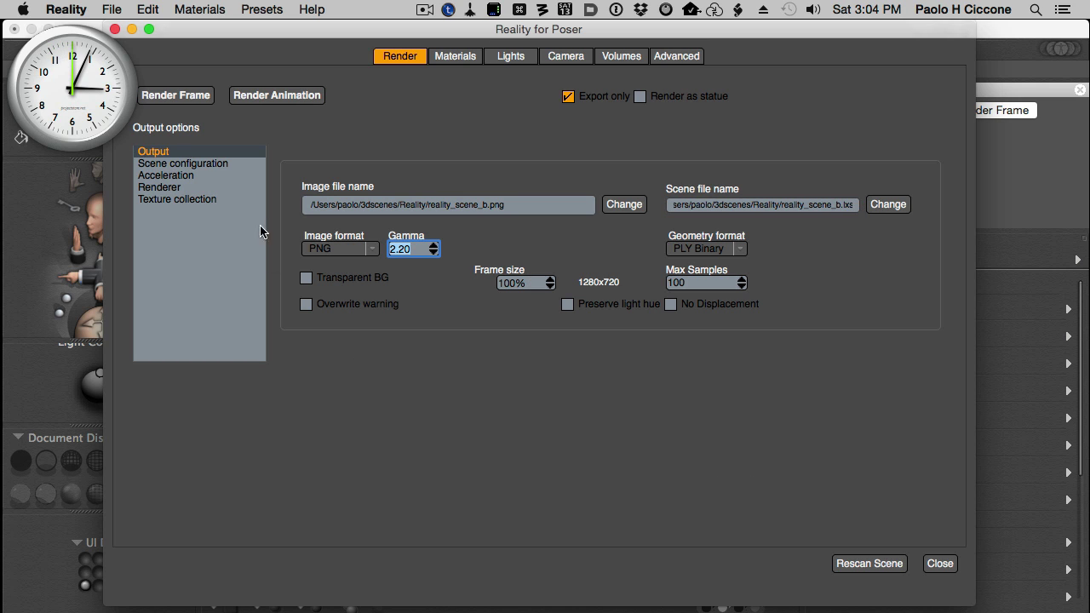
Set the render acceleration to CPU-Accelerated
click(192, 176)
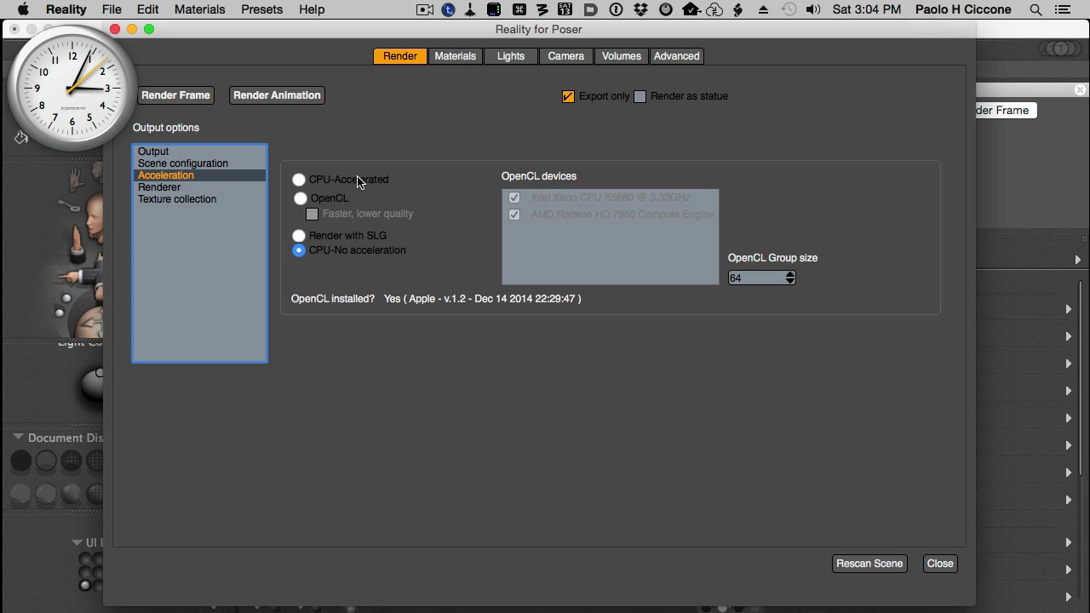
click(301, 180)
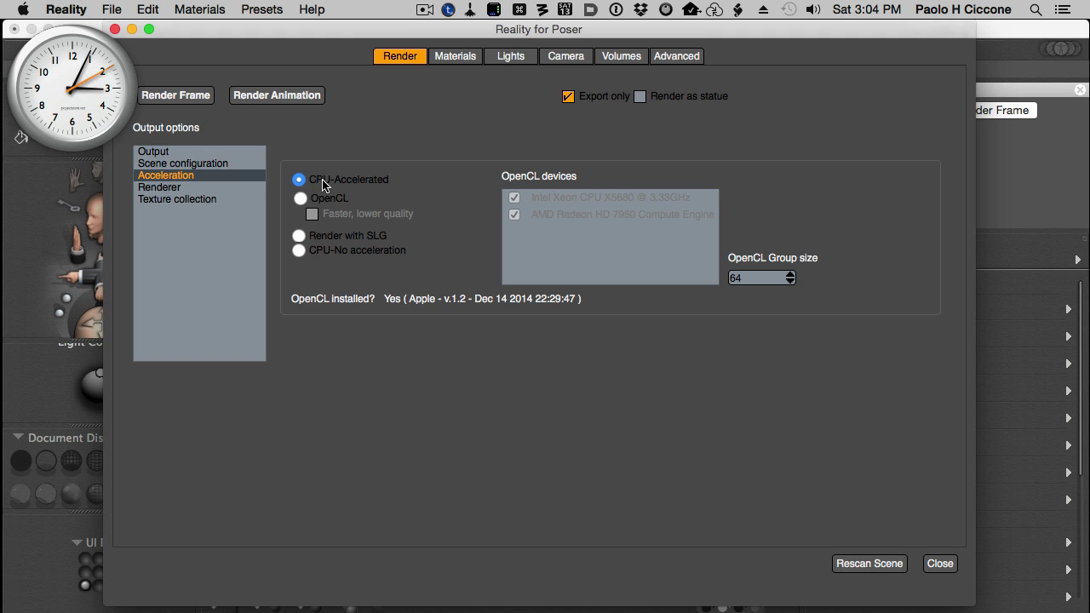
drag(428, 31, 427, 32)
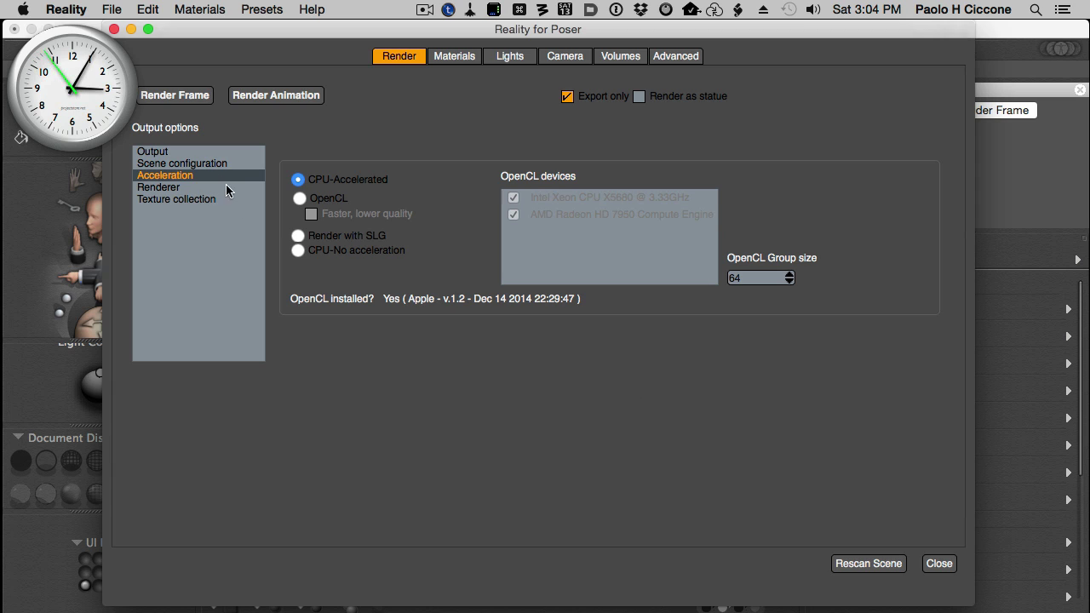
Review the output settings, export the frame to reality_scene_b.lxs, and turn off Export only to render it in LuxRender
click(187, 152)
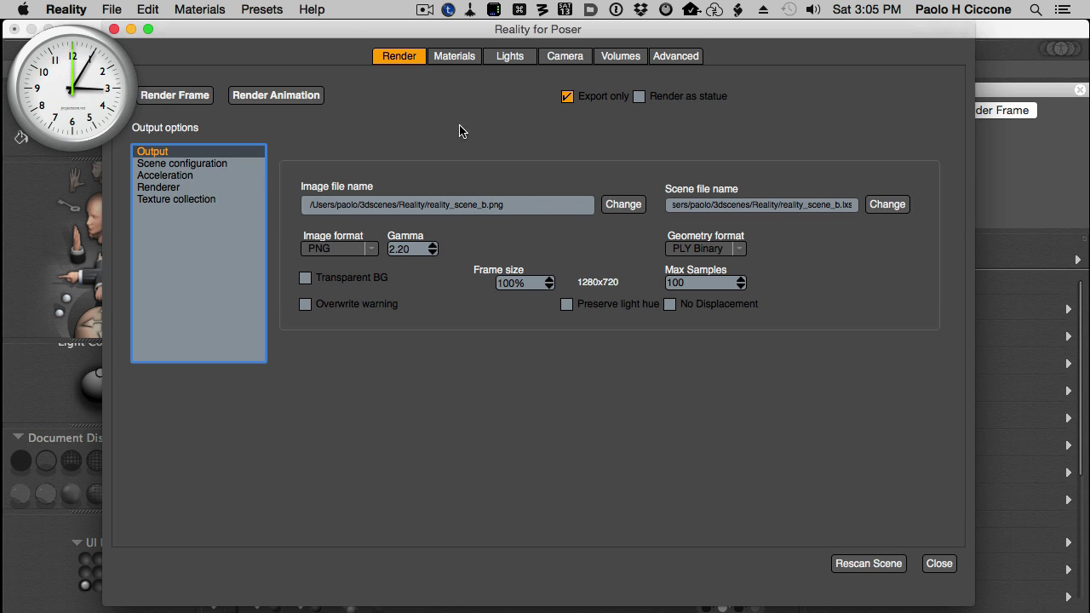
drag(335, 35, 337, 36)
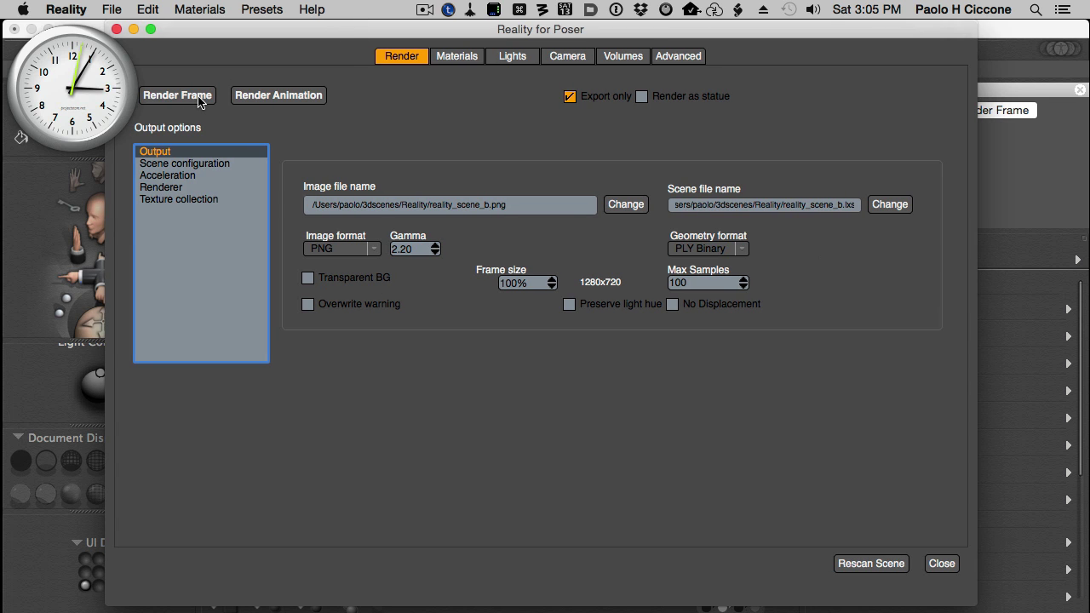
click(249, 96)
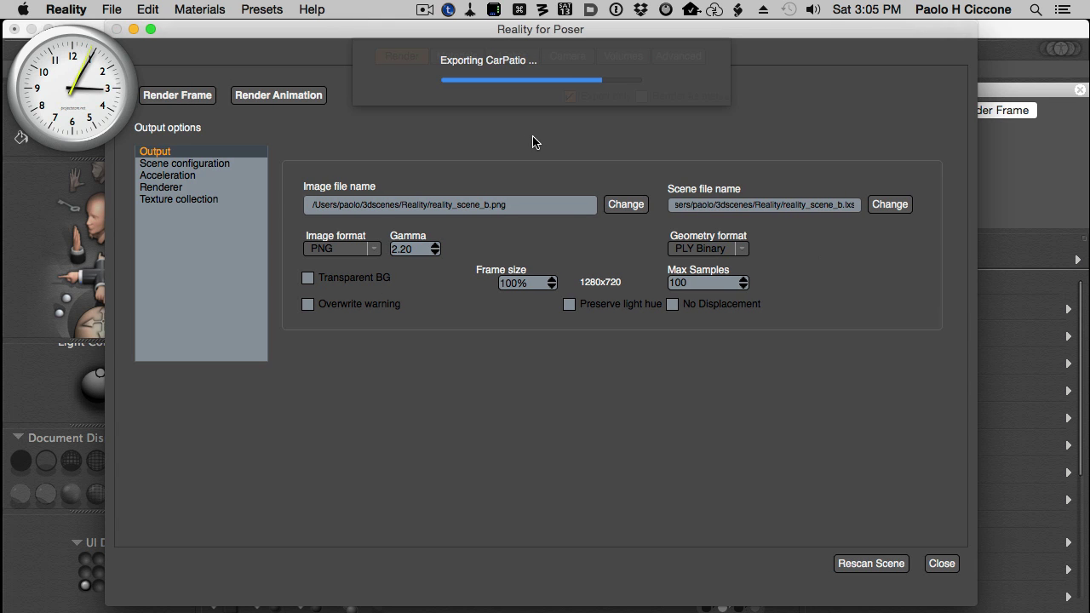
click(569, 97)
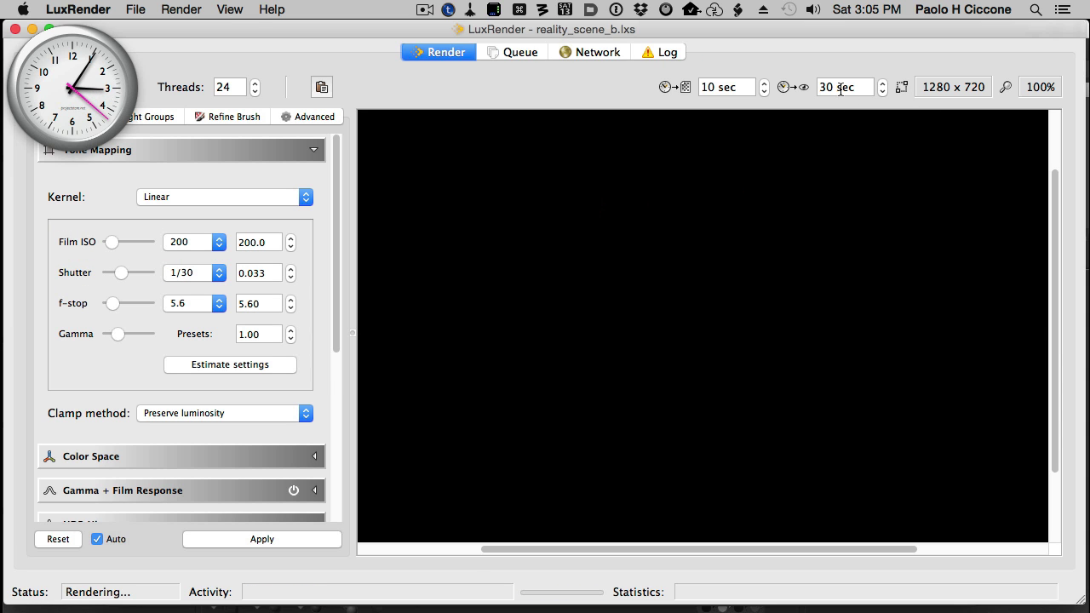
Set the image write interval of the reality_scene_b.lxs render to 600 seconds
click(705, 87)
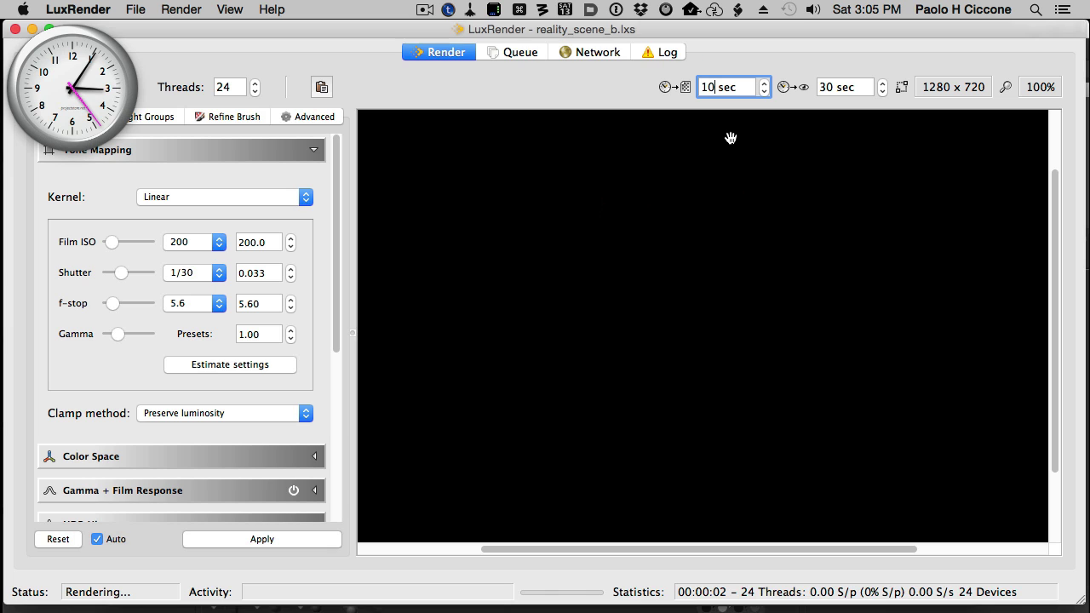
key(BackSpace)
key(BackSpace)
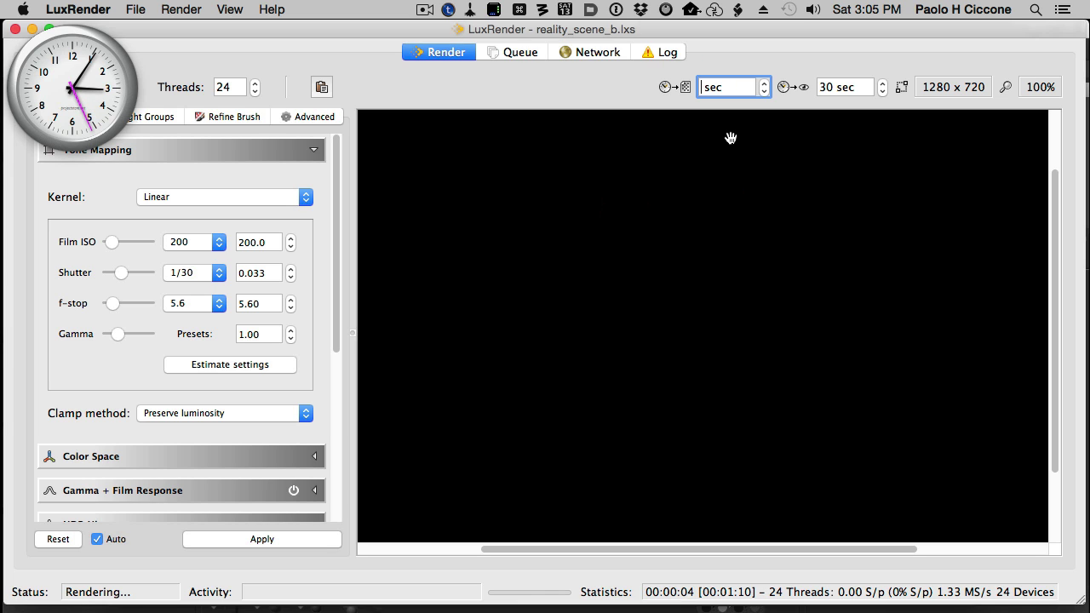
text(600)
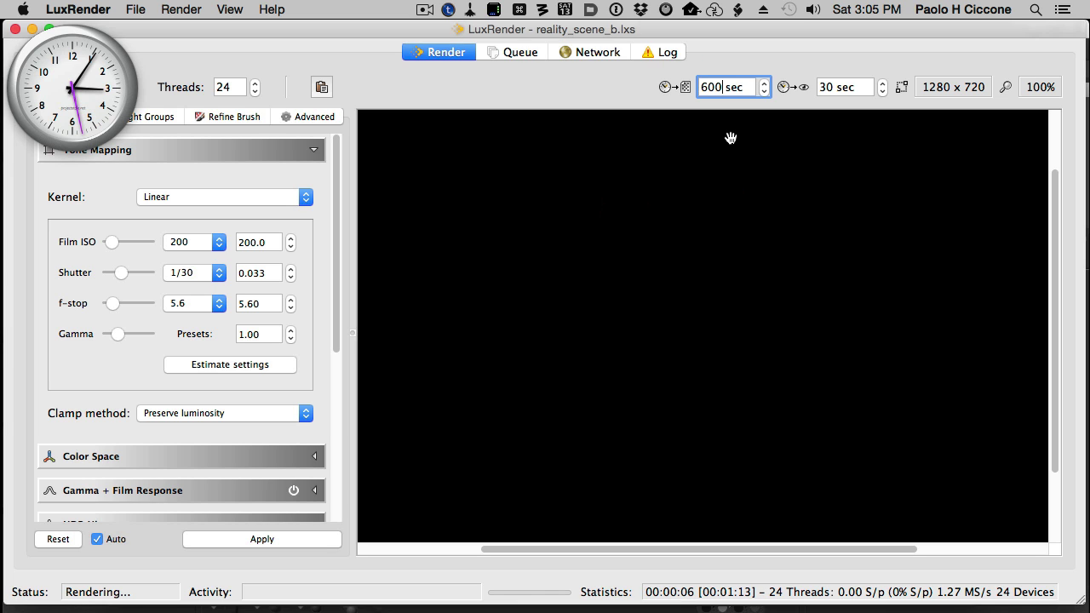
key(Tab)
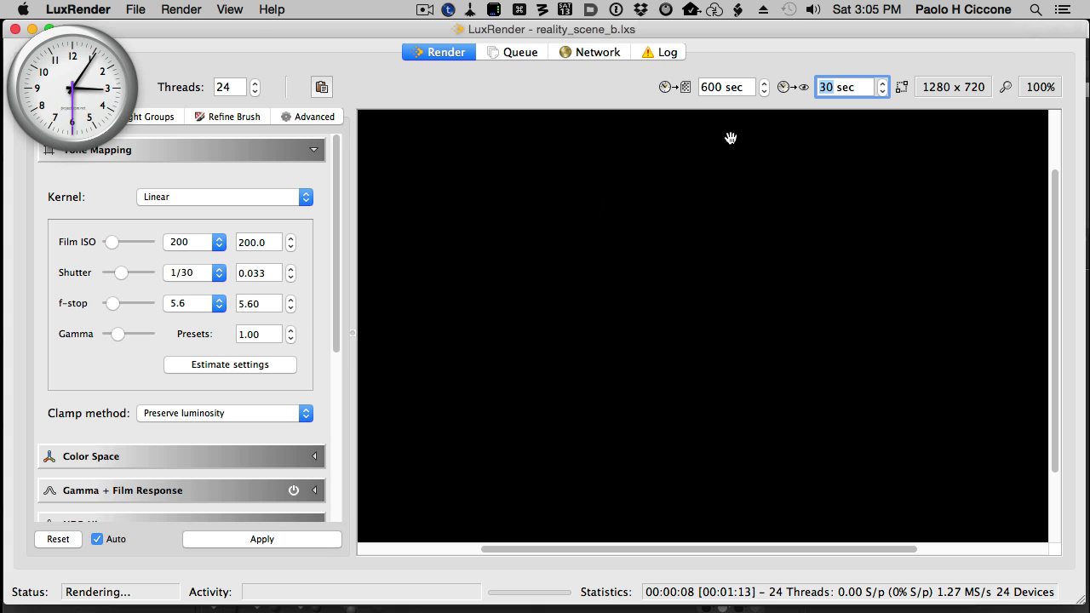
Set the Film ISO of the accelerated render to 125 in the tone mapping settings
click(627, 338)
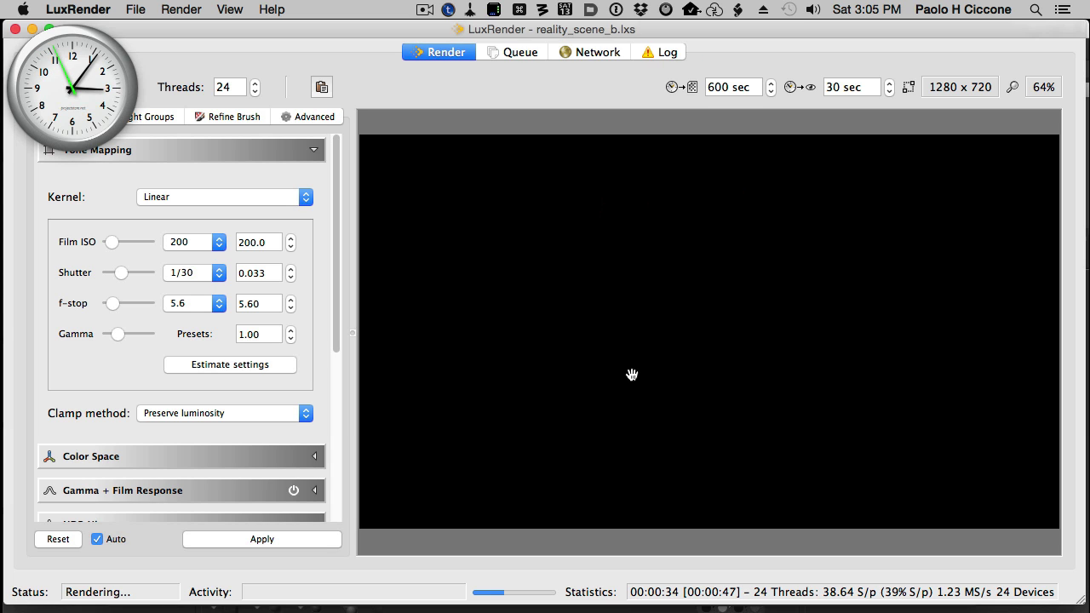
click(207, 242)
click(194, 267)
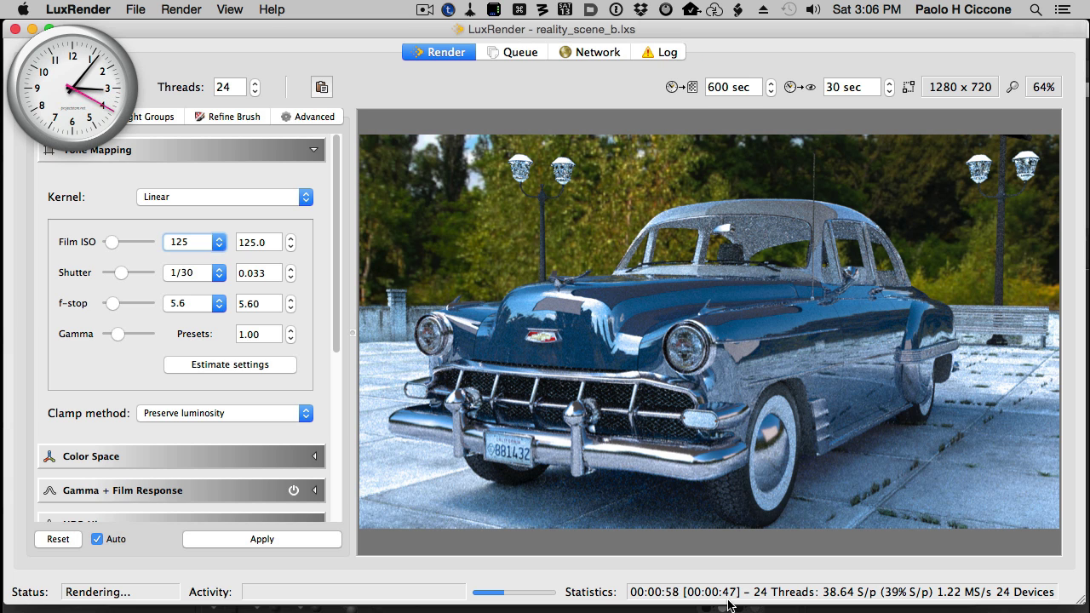
key(ctrl+Up)
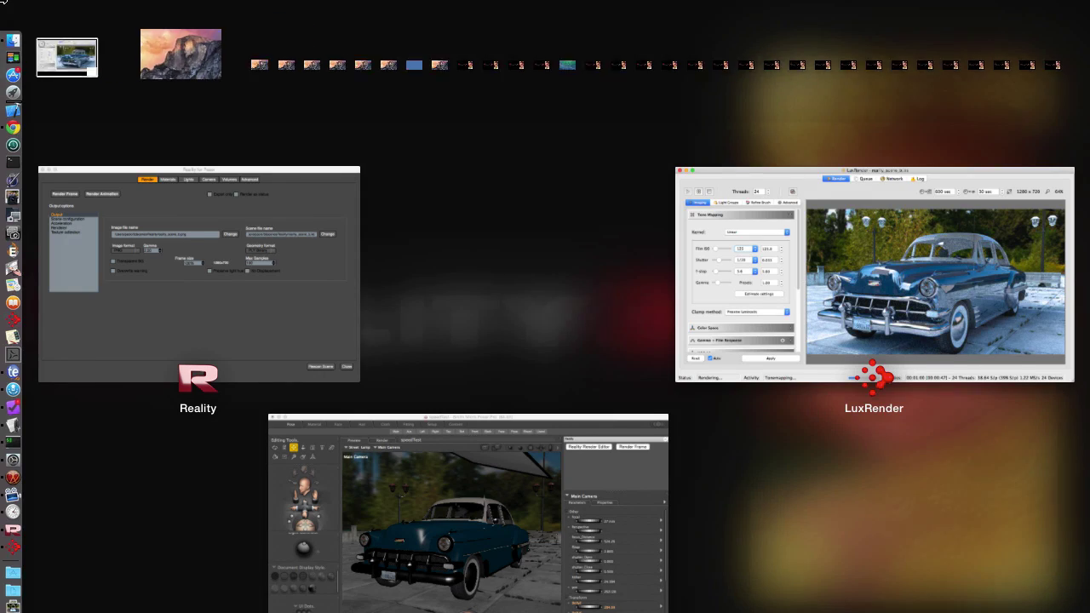
click(194, 124)
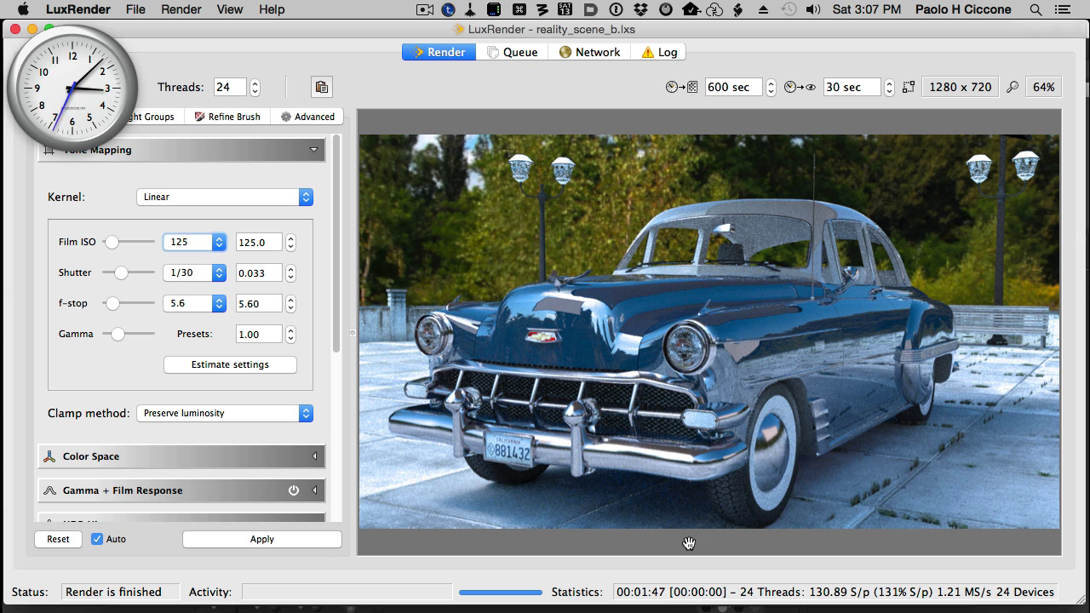
Save the finished accelerated render of reality_scene_b.lxs and exit LuxRender
drag(273, 57, 270, 57)
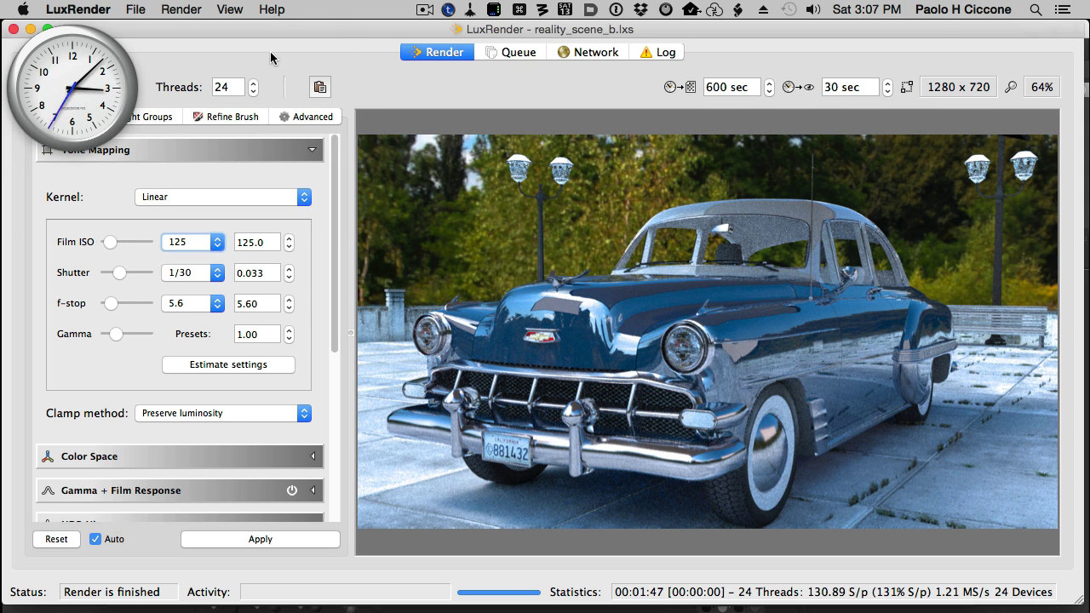
click(141, 10)
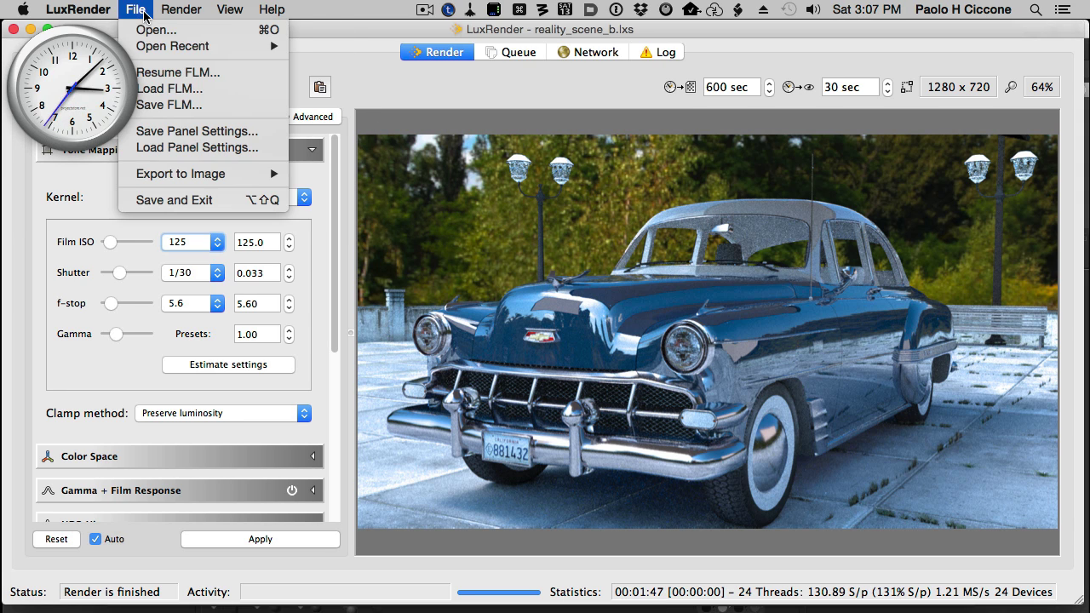
click(213, 202)
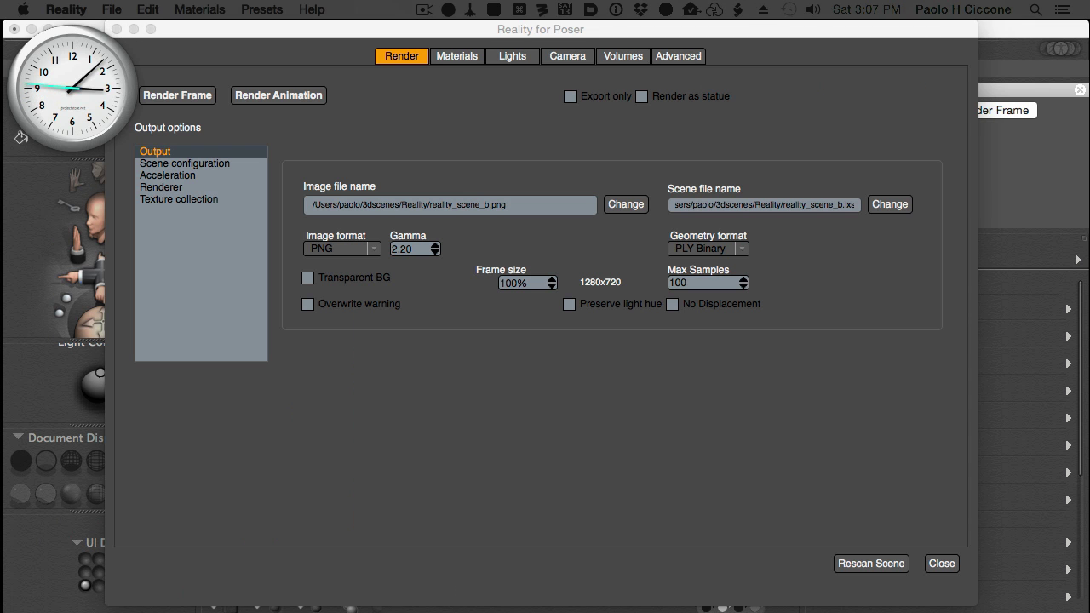
Switch to Path Finder and open a large preview of reality_scene_b.png, positioned so the whole car is in view
key(super+Tab)
key(space)
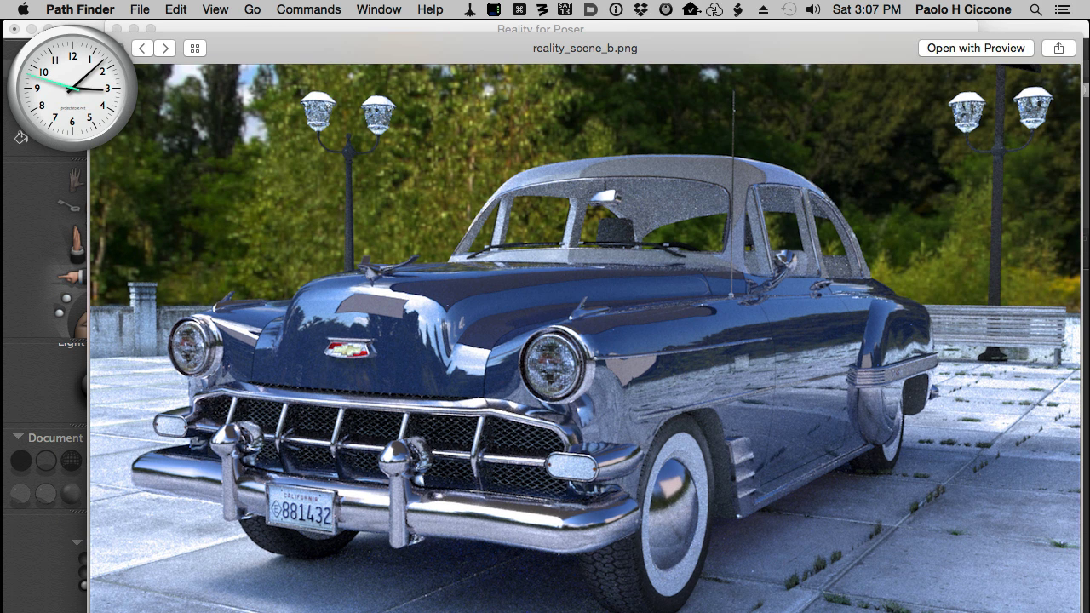
drag(743, 45, 728, 36)
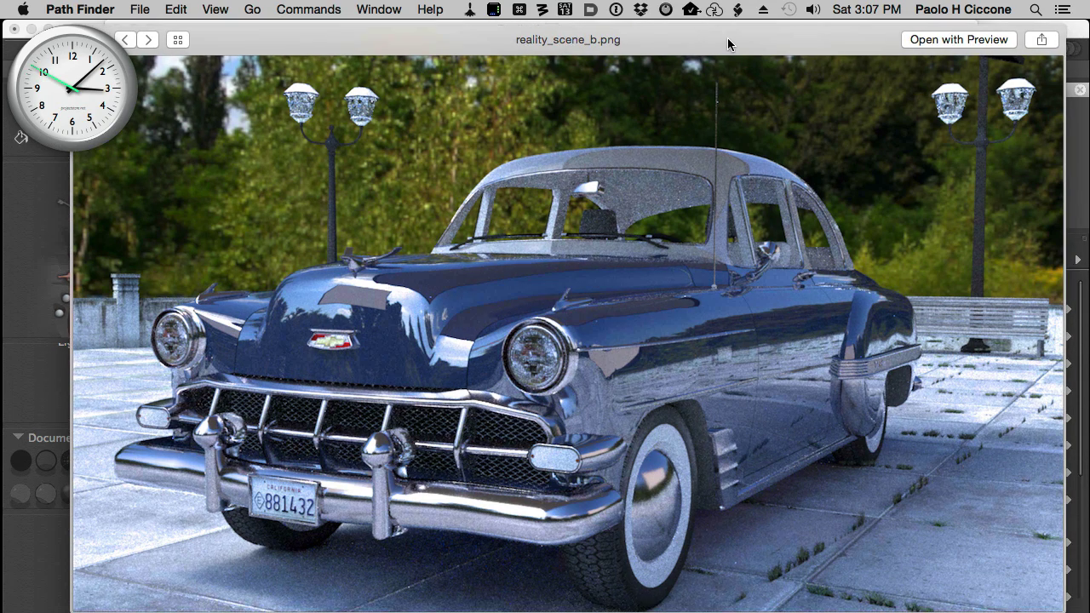
Alternate the preview between reality_scene.png and reality_scene_b.png to compare the overall image quality of the two car renders
key(Up)
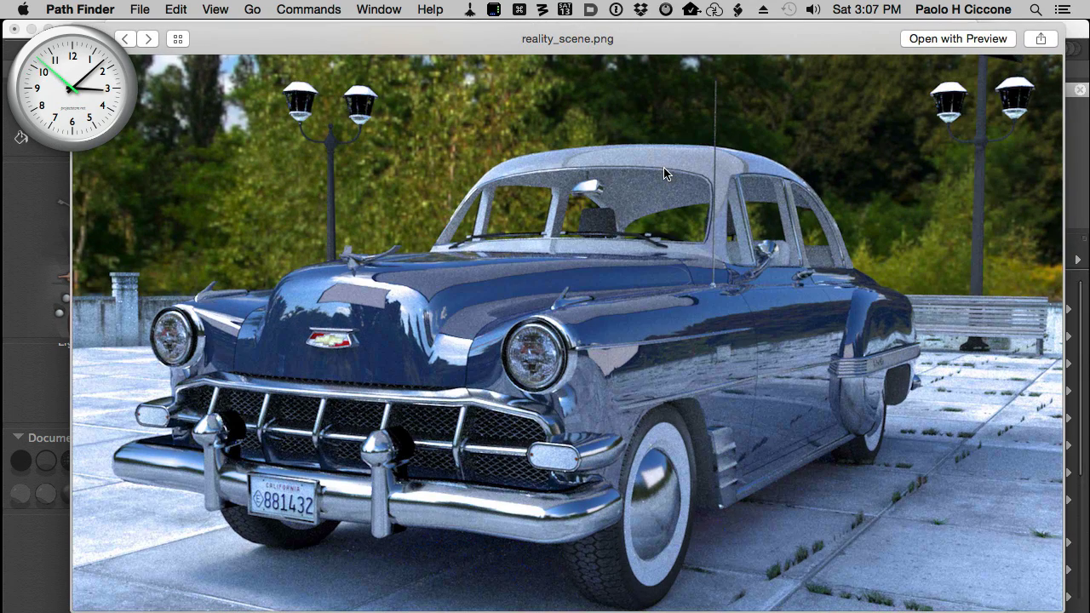
key(Down)
key(Up)
key(Down)
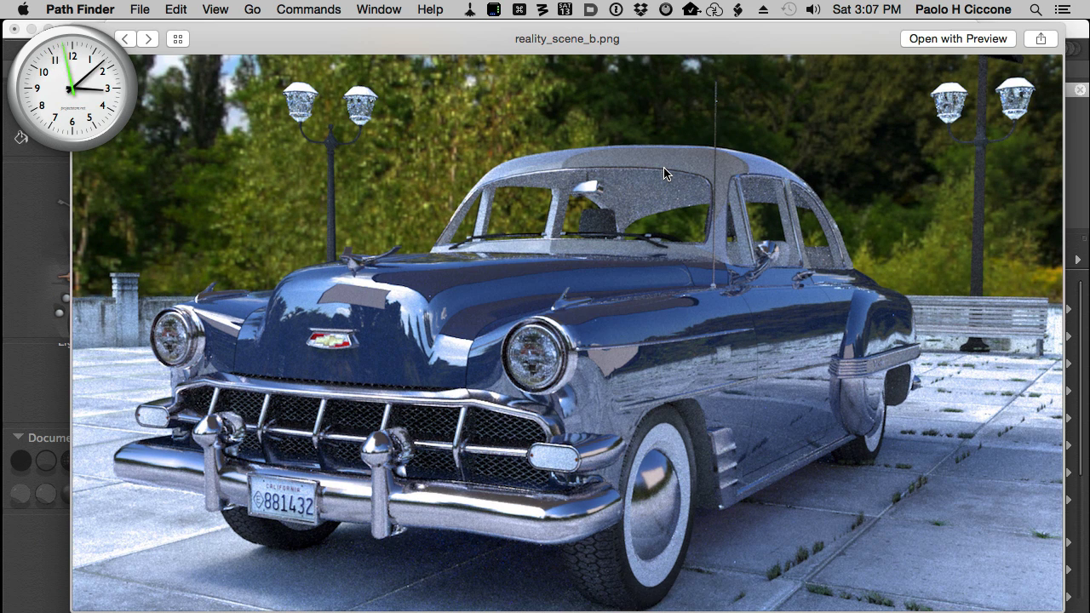
key(Up)
key(Down)
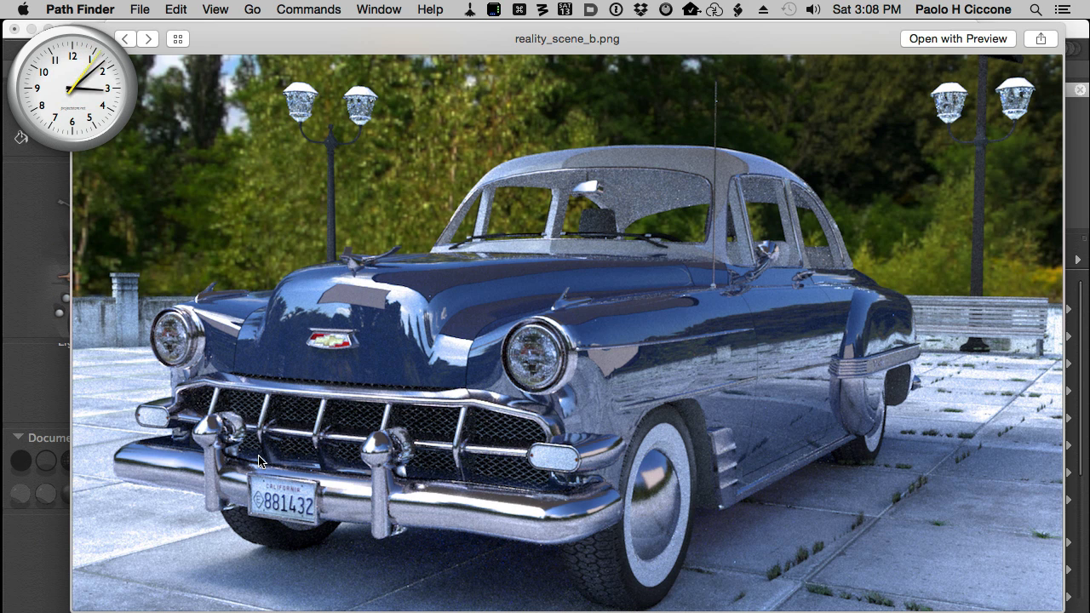
Compare the front bumper guards, grille and street lamp glass between the reality_scene.png and reality_scene_b.png previews
key(Left)
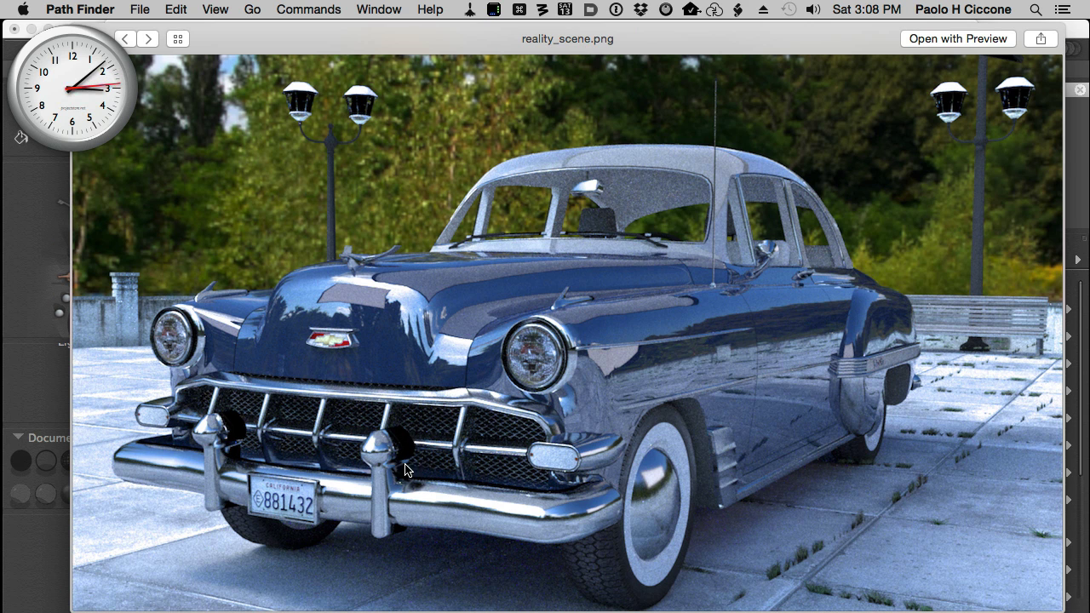
key(Right)
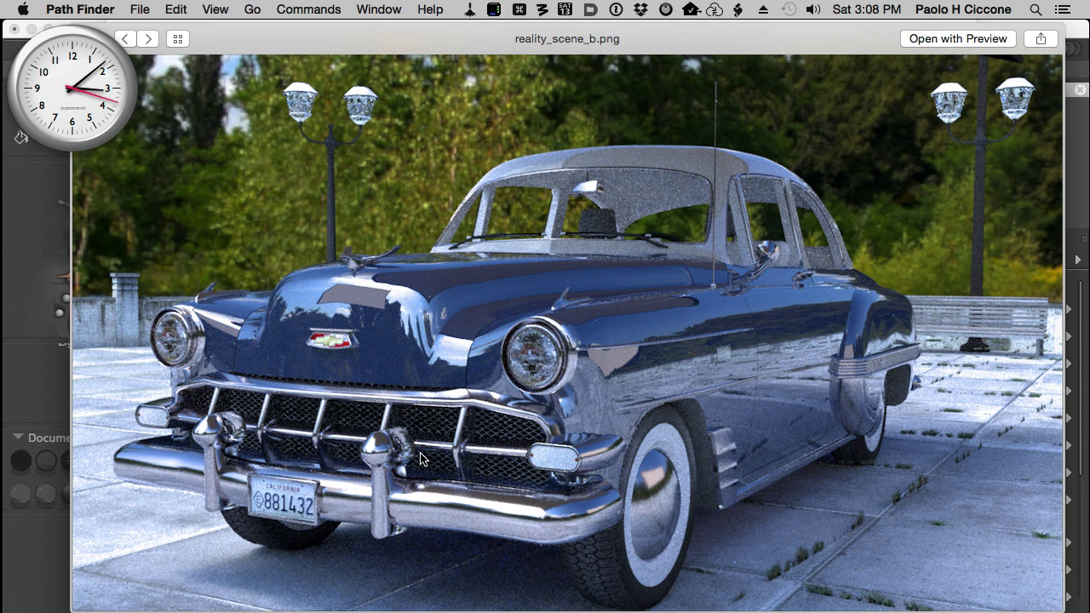
key(Left)
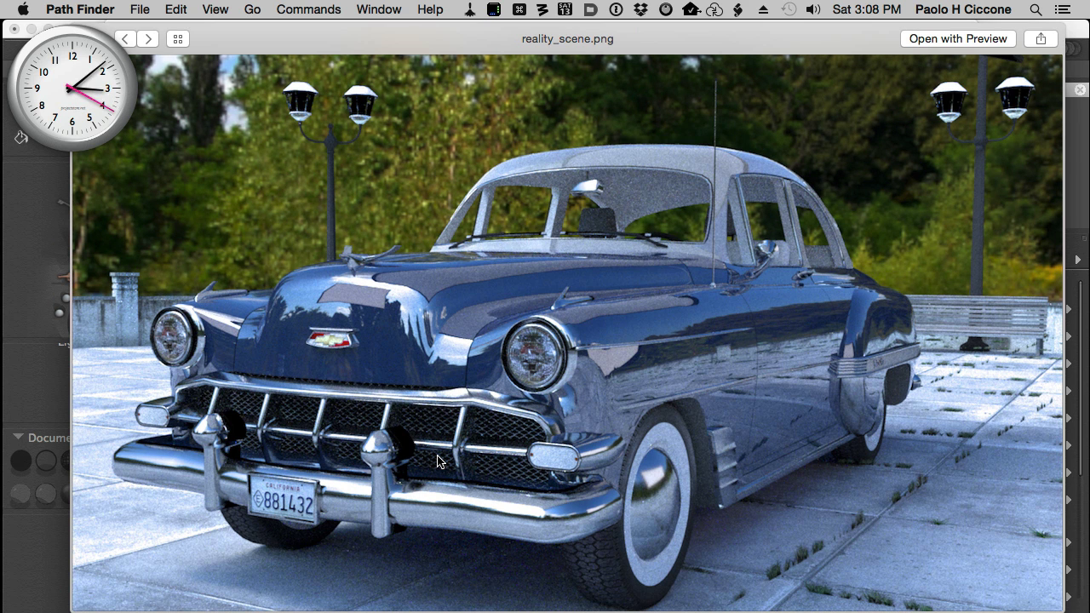
key(Right)
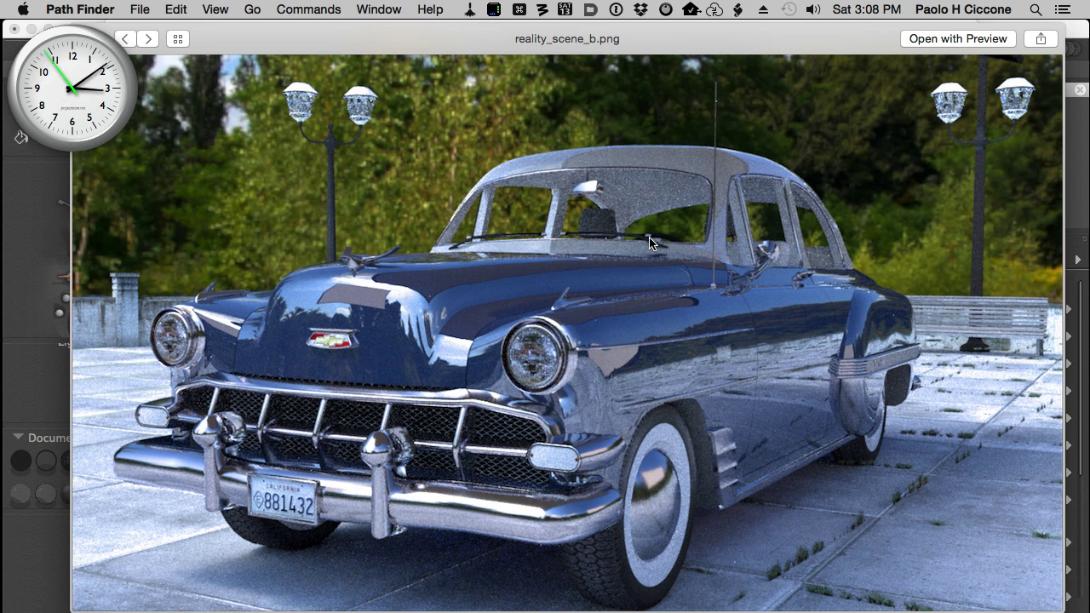
key(Up)
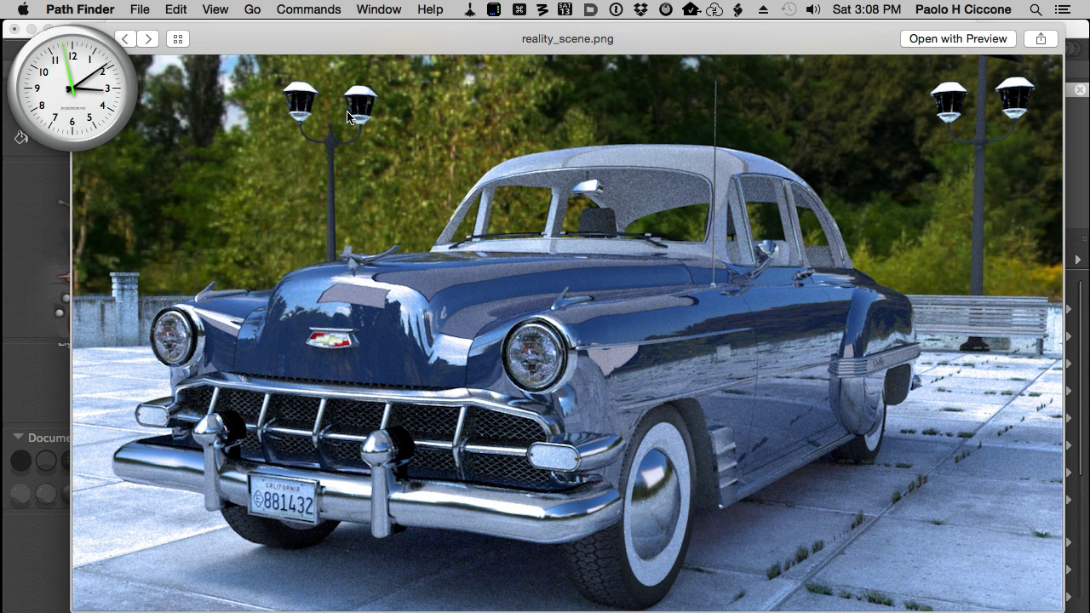
key(Down)
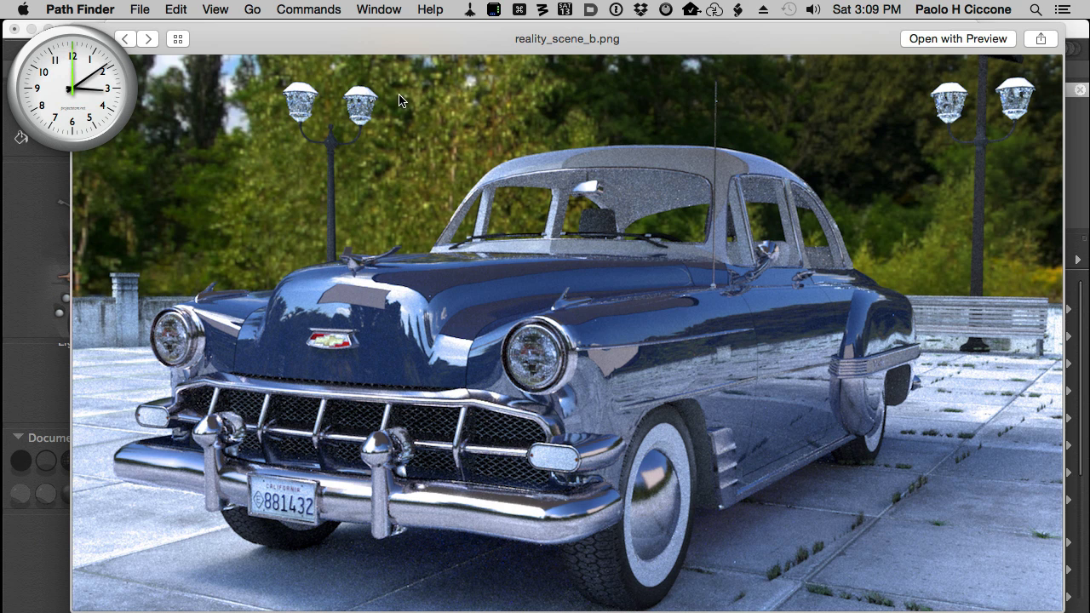